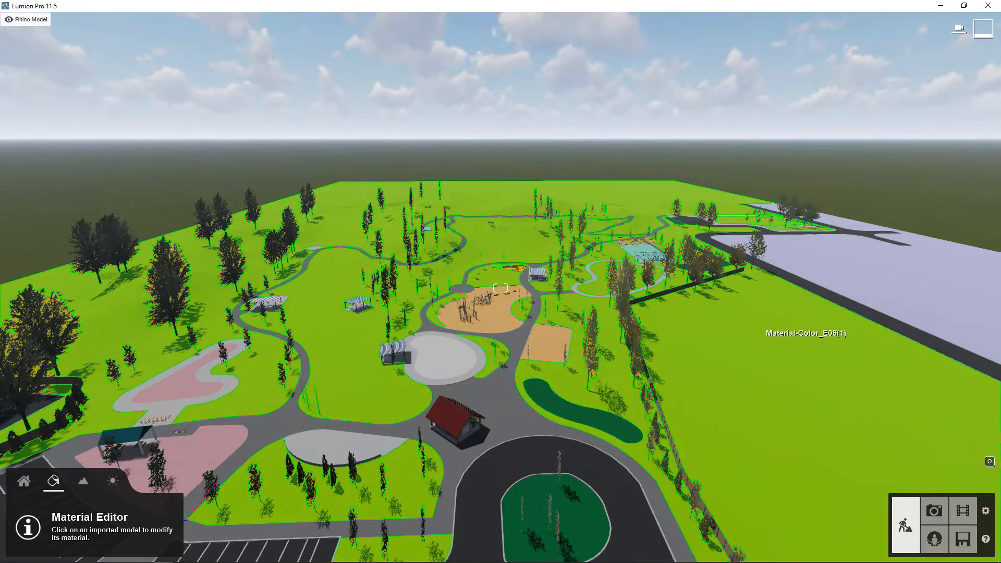
# Open the program settings and try out the editor quality levels, leaving it at medium quality.
pyautogui.moveTo(962, 383); pyautogui.dragTo(940, 388, button='right')
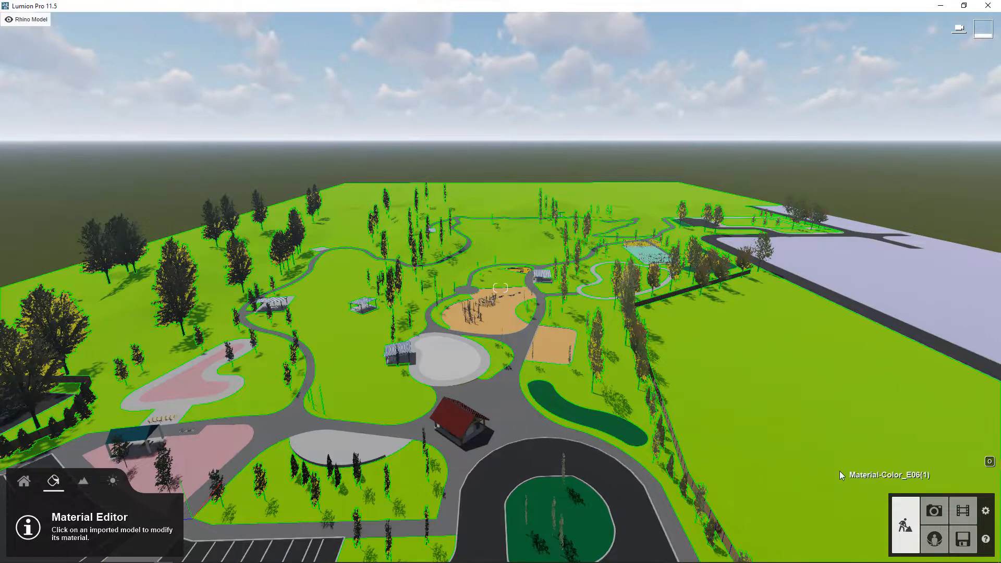
pyautogui.click(986, 512)
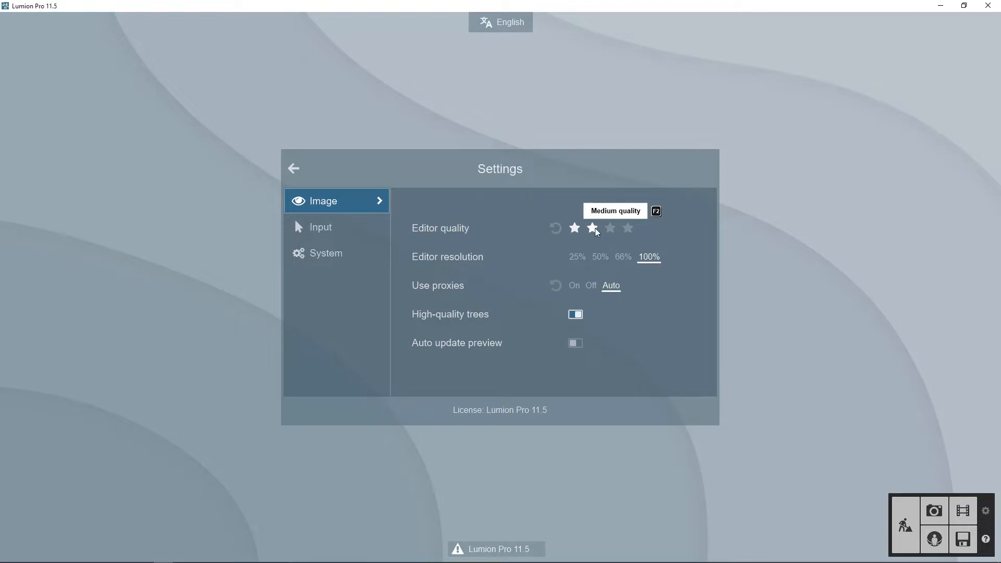
pyautogui.click(630, 231)
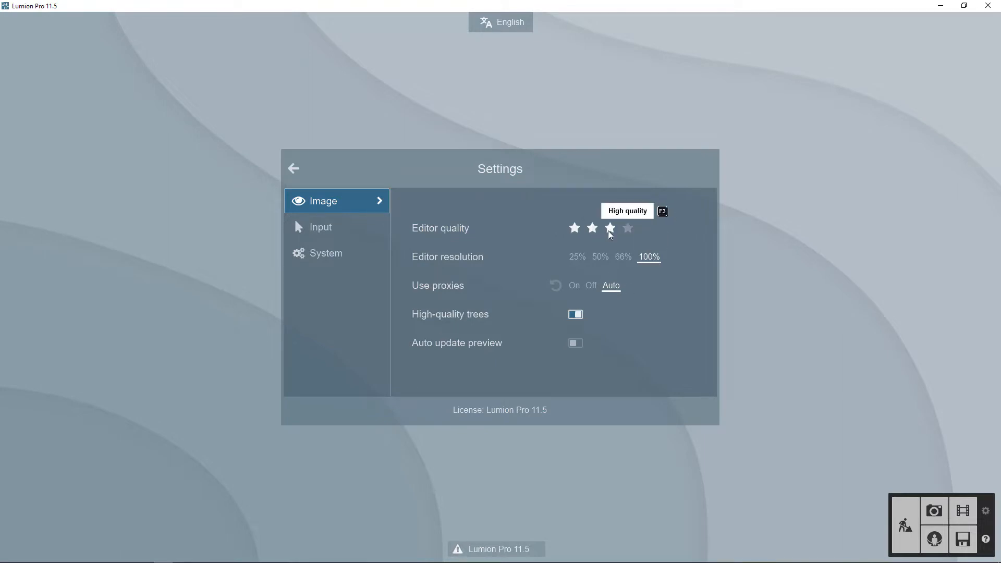
pyautogui.click(576, 230)
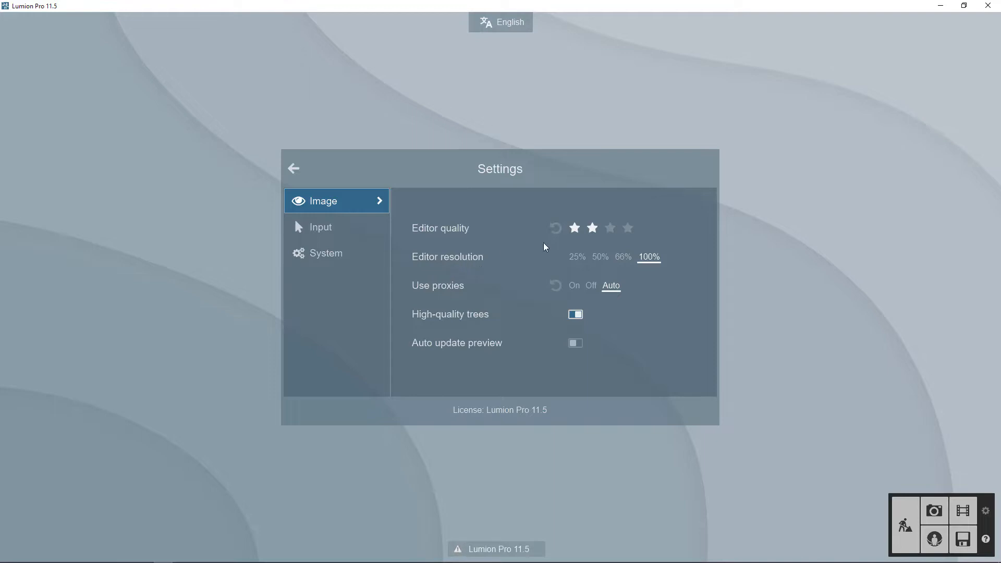
# Set the editor resolution to 50% and toggle the high-quality trees setting.
pyautogui.click(625, 258)
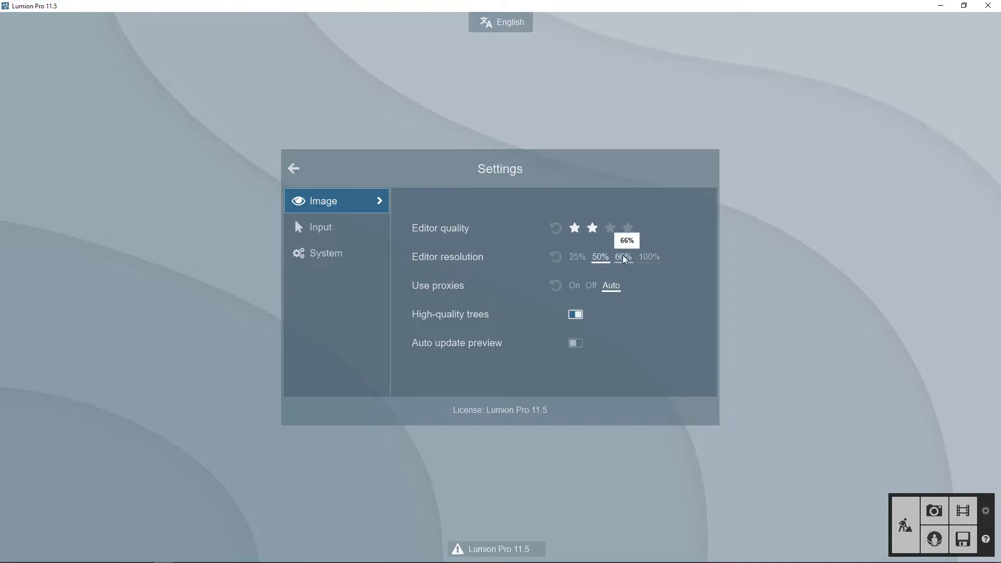
pyautogui.click(624, 257)
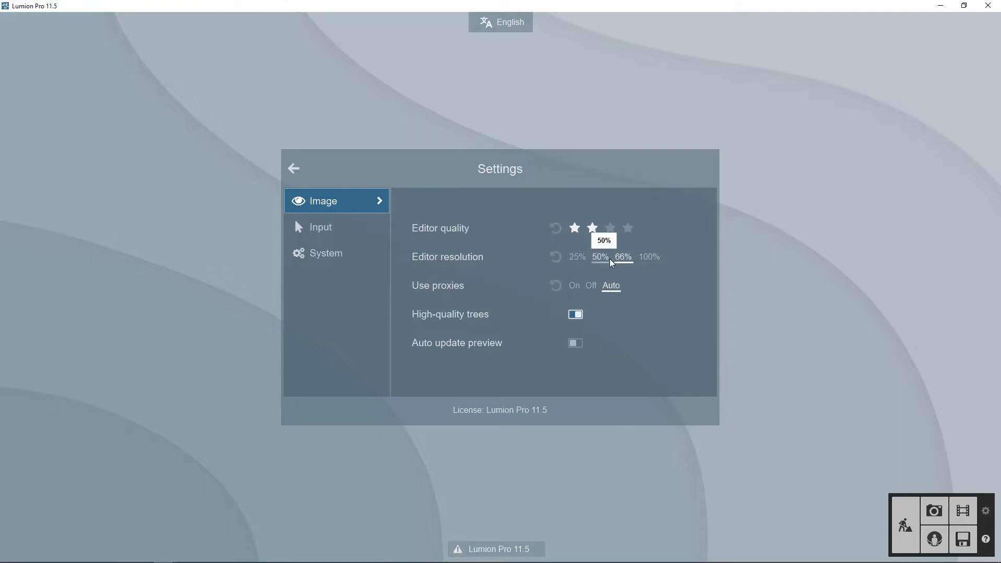
pyautogui.click(601, 258)
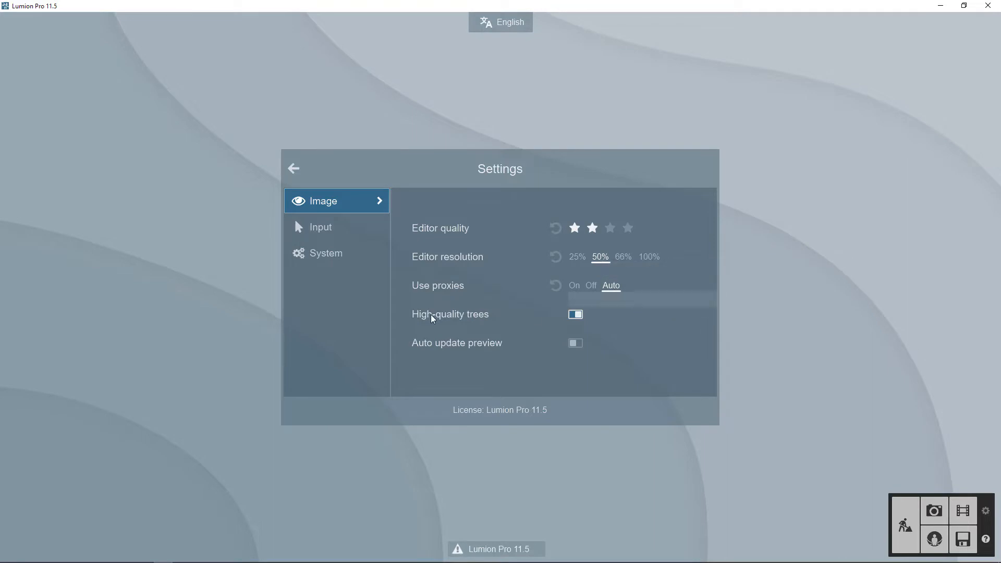
pyautogui.click(578, 315)
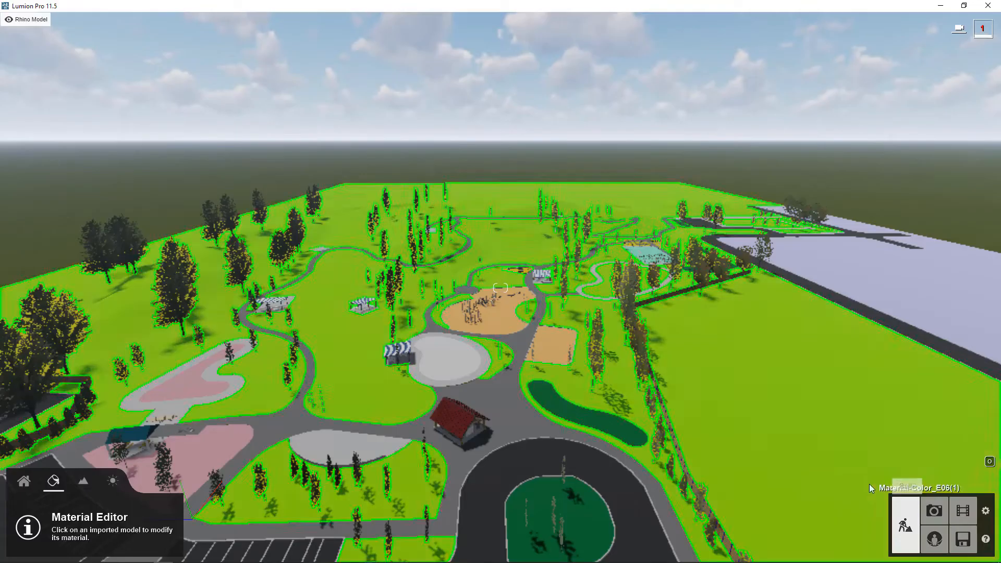
# Examine the park model up close and from above, including the trees, playground, shade shelters and red-roofed building.
pyautogui.moveTo(501, 288); pyautogui.dragTo(561, 291, button='right')
pyautogui.press('w')
pyautogui.press('w')
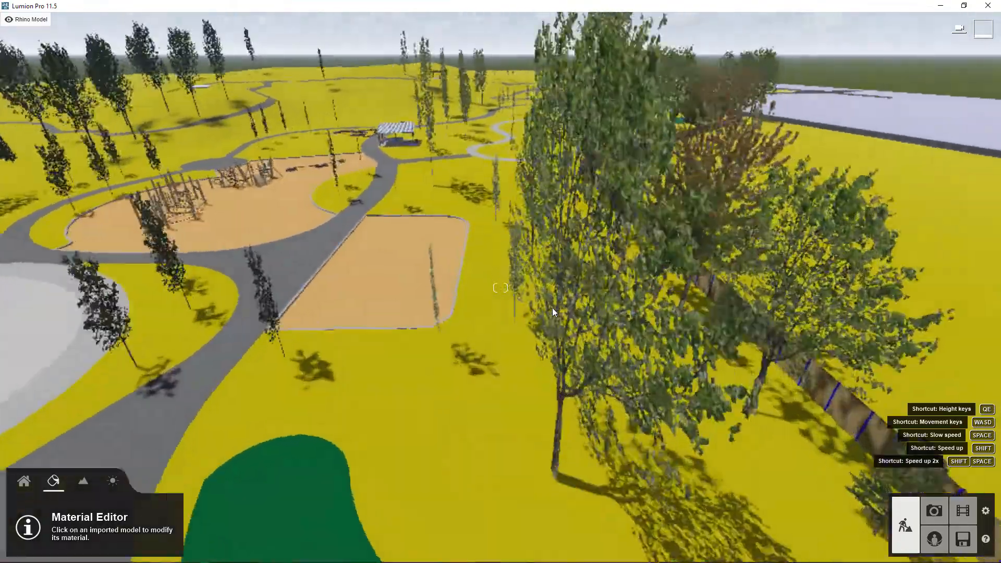
pyautogui.press('w')
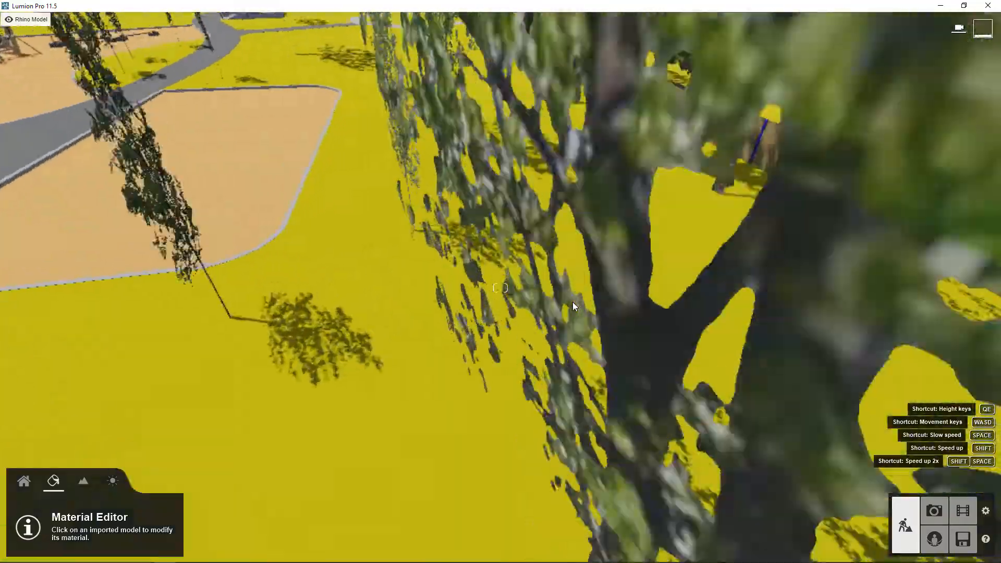
pyautogui.press('s')
pyautogui.moveTo(564, 299); pyautogui.dragTo(582, 282, button='right')
pyautogui.press('s')
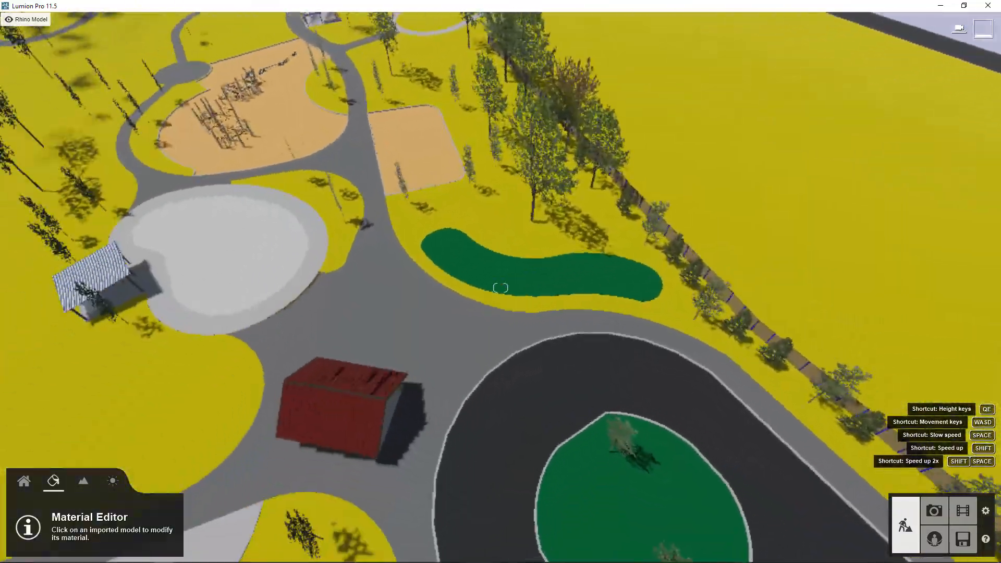
pyautogui.moveTo(501, 288); pyautogui.dragTo(424, 221, button='right')
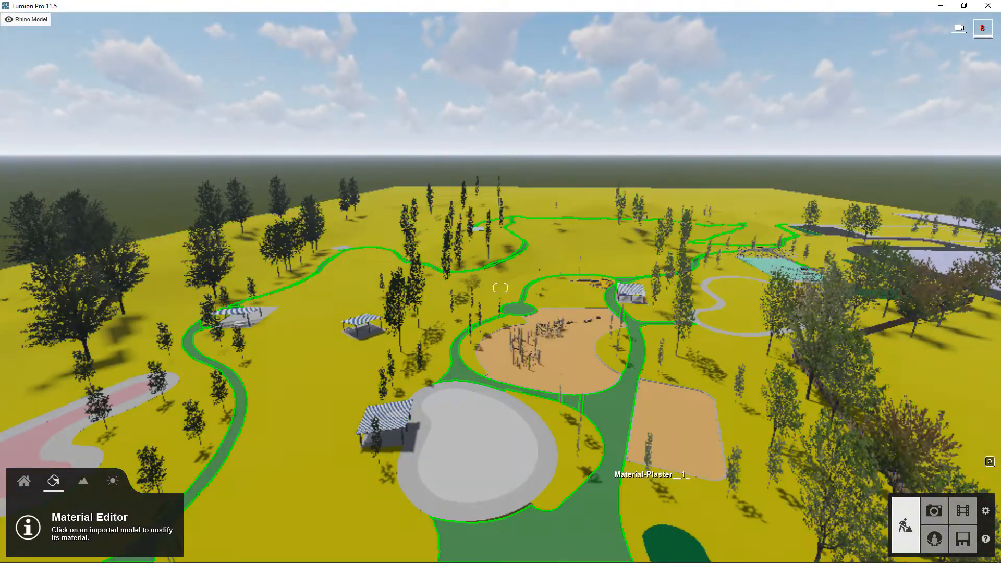
pyautogui.moveTo(608, 467); pyautogui.dragTo(682, 497, button='right')
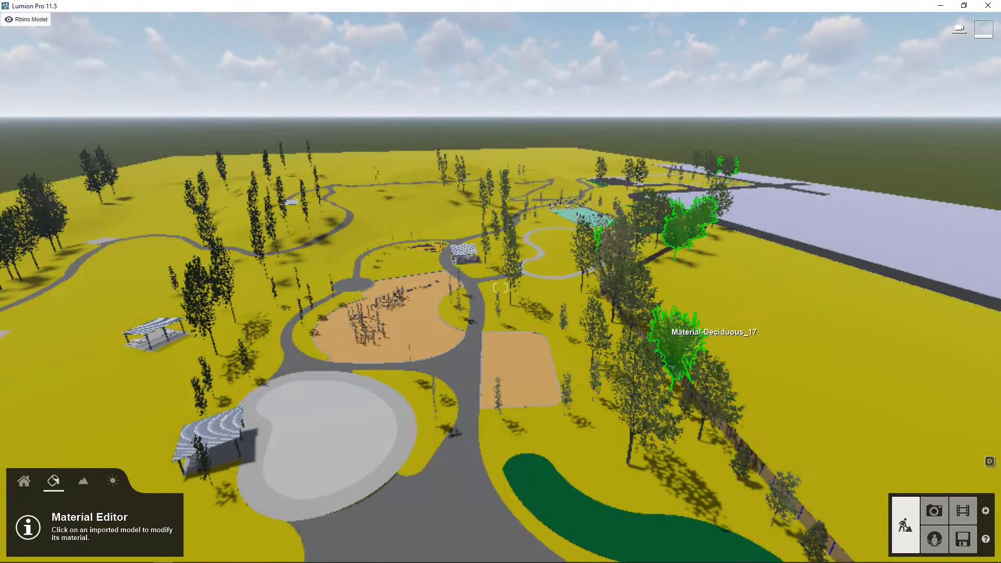
pyautogui.moveTo(664, 337); pyautogui.dragTo(489, 297, button='right')
pyautogui.scroll(4, 539, 323)
pyautogui.scroll(4, 501, 308)
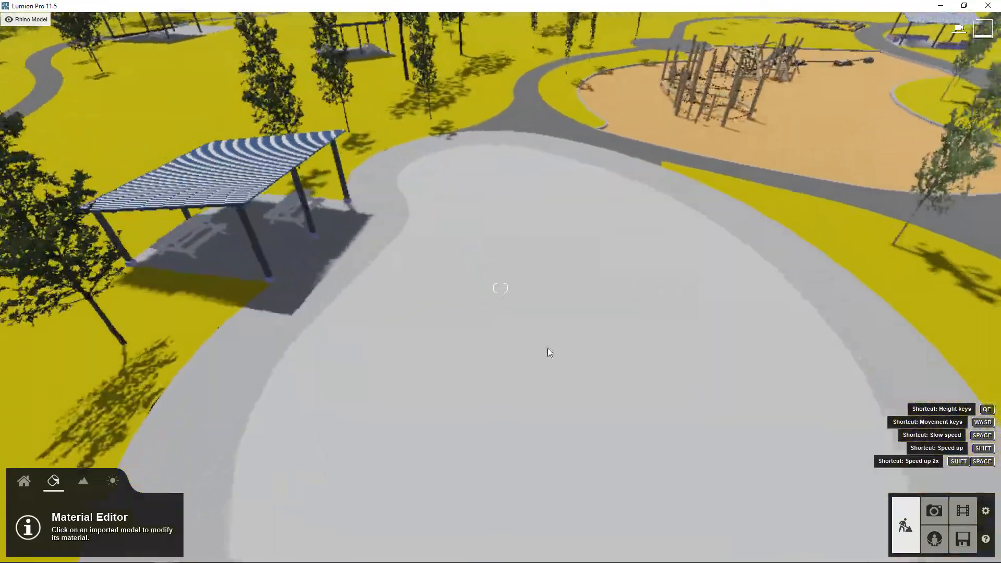
pyautogui.moveTo(549, 351); pyautogui.dragTo(563, 280, button='right')
pyautogui.moveTo(409, 305); pyautogui.dragTo(458, 317, button='right')
pyautogui.scroll(-5, 462, 321)
pyautogui.moveTo(612, 347)
pyautogui.mouseDown(button='right')
pyautogui.moveTo(595, 357)
pyautogui.moveTo(612, 353)
pyautogui.mouseUp(button='right')
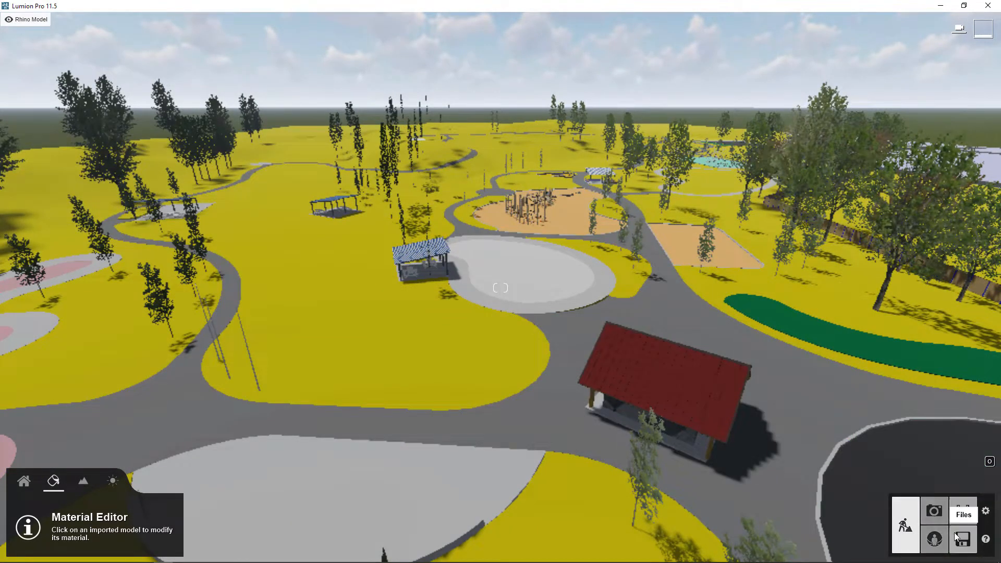
# Switch to Photo mode and lower the camera to a height of about 1.6 m, facing the park.
pyautogui.click(933, 511)
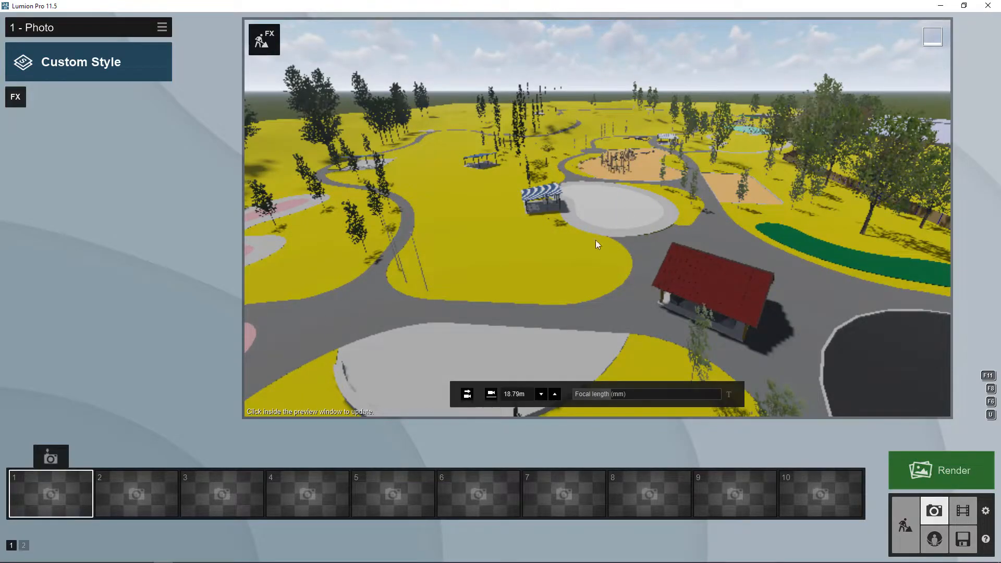
pyautogui.moveTo(596, 240); pyautogui.dragTo(589, 299, button='right')
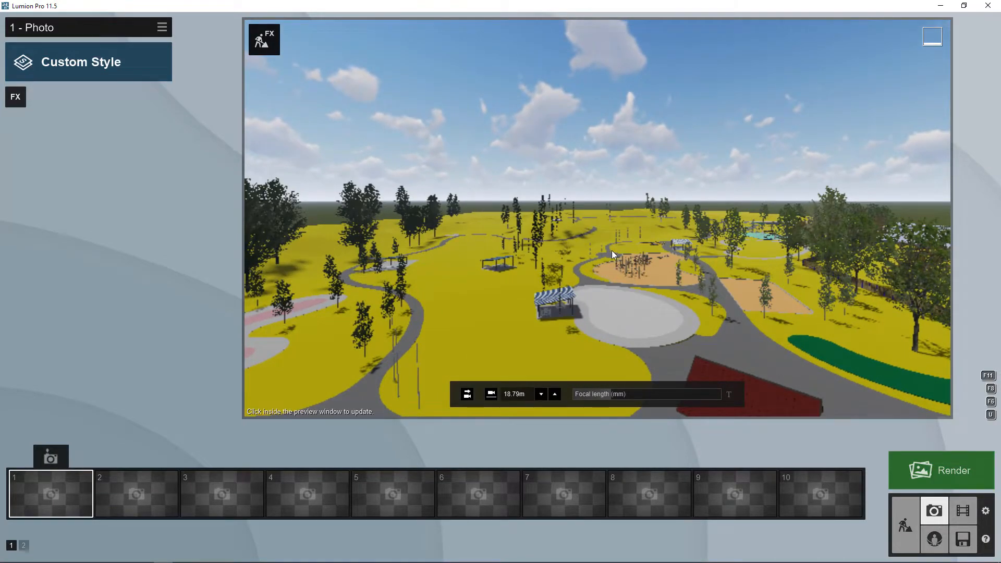
pyautogui.moveTo(611, 251); pyautogui.dragTo(722, 258, button='right')
pyautogui.press('e')
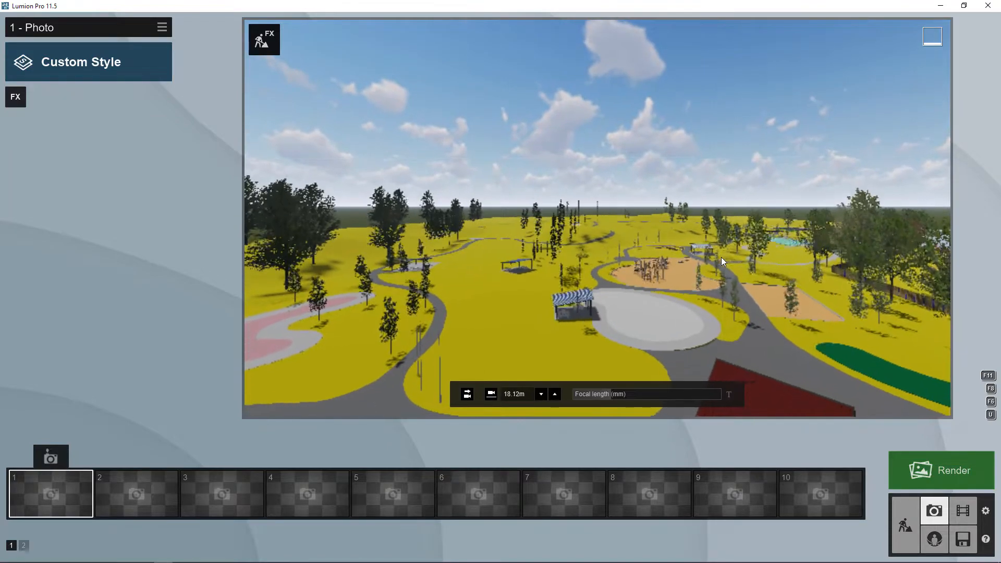
pyautogui.press('e')
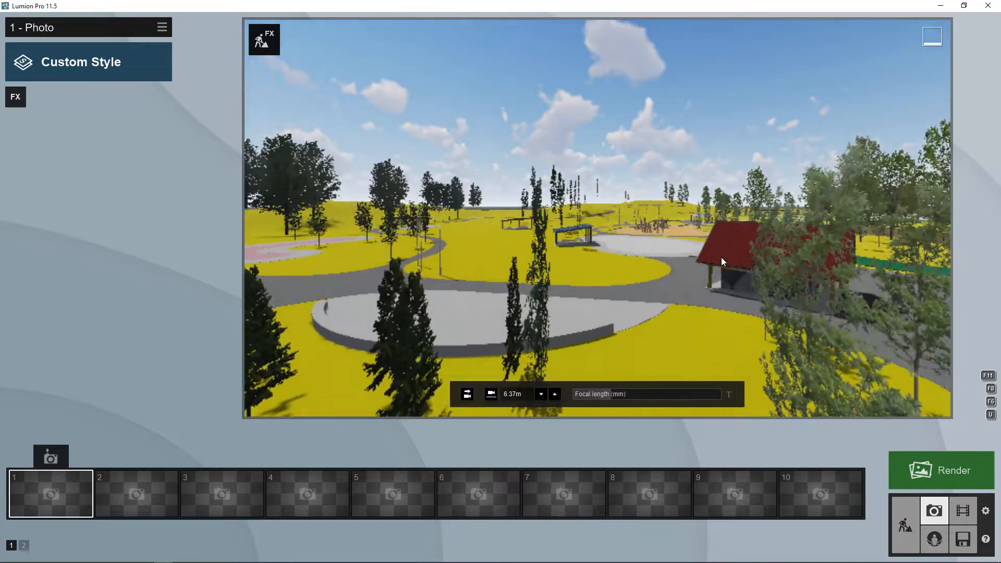
pyautogui.press('e')
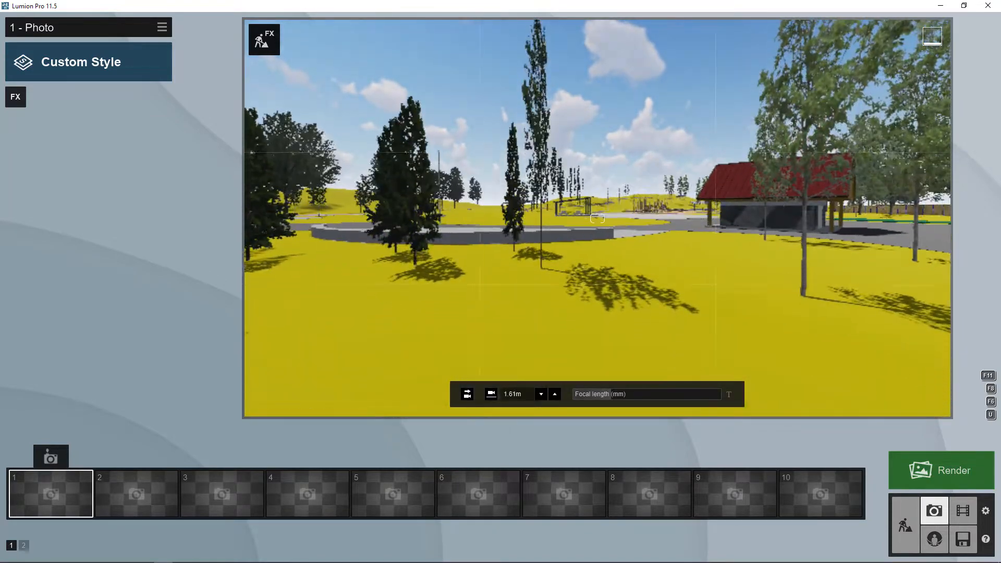
# Move the camera forward onto the paved path and frame the red-roofed building beside the view of the playground.
pyautogui.press('w')
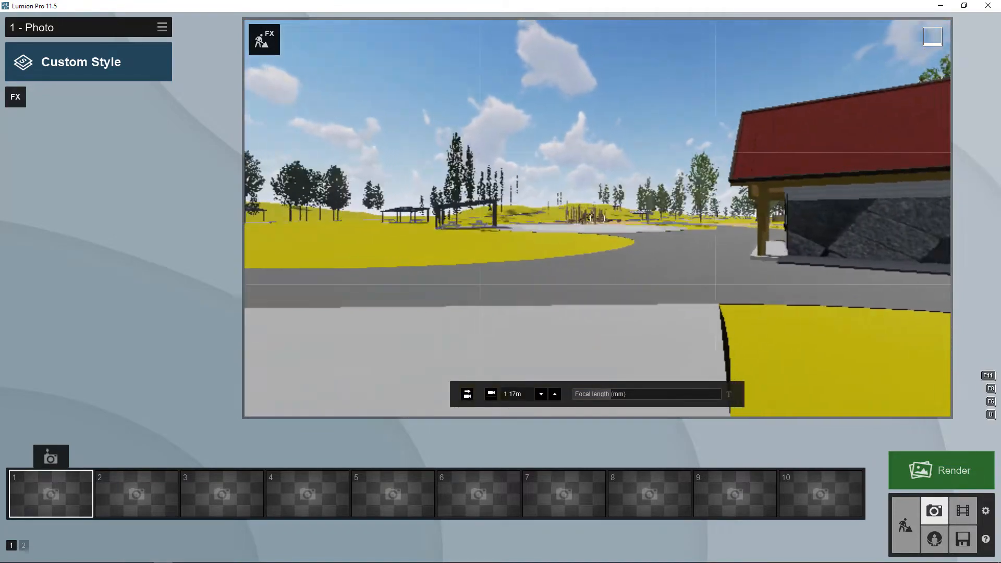
pyautogui.press('w')
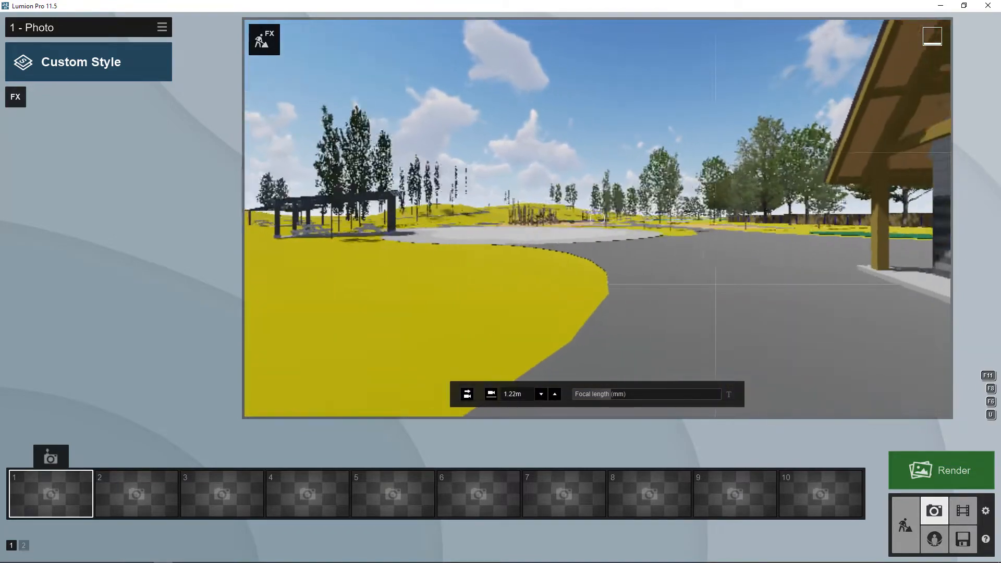
pyautogui.moveTo(650, 246); pyautogui.dragTo(651, 268, button='right')
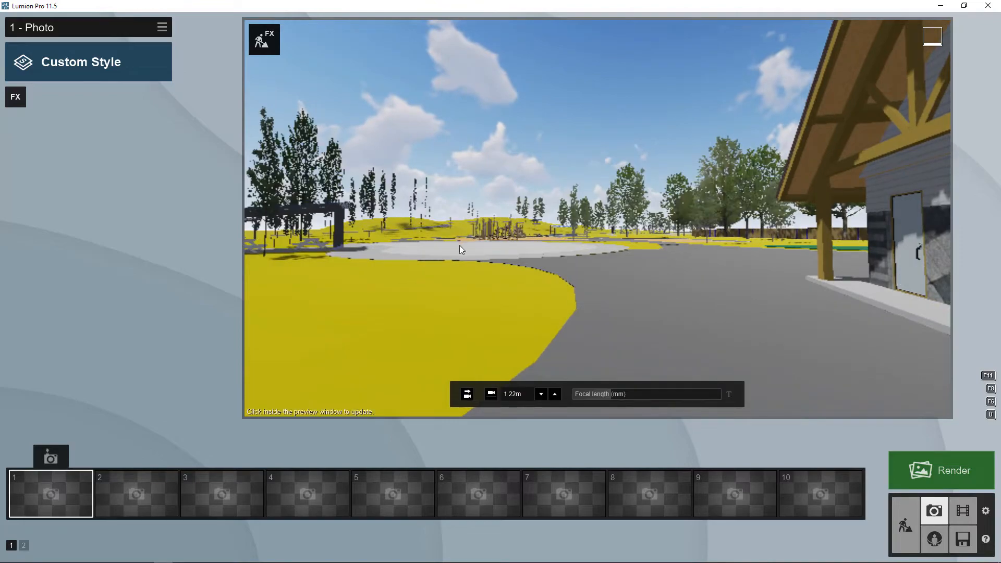
pyautogui.moveTo(533, 255); pyautogui.dragTo(559, 263, button='right')
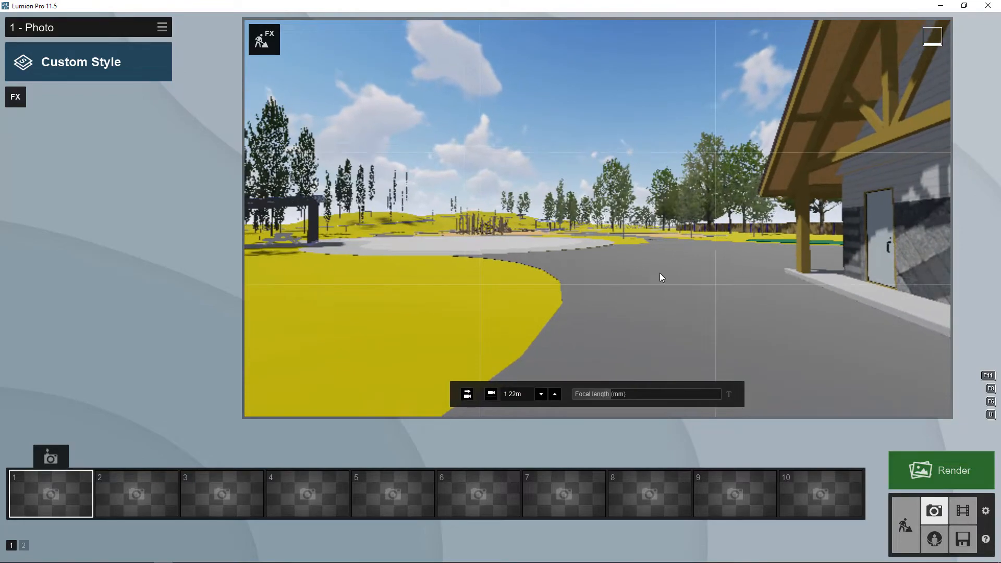
pyautogui.moveTo(758, 305)
pyautogui.mouseDown(button='right')
pyautogui.moveTo(738, 314)
pyautogui.moveTo(738, 295)
pyautogui.moveTo(739, 313)
pyautogui.moveTo(762, 313)
pyautogui.mouseUp(button='right')
pyautogui.moveTo(783, 275); pyautogui.dragTo(781, 271, button='right')
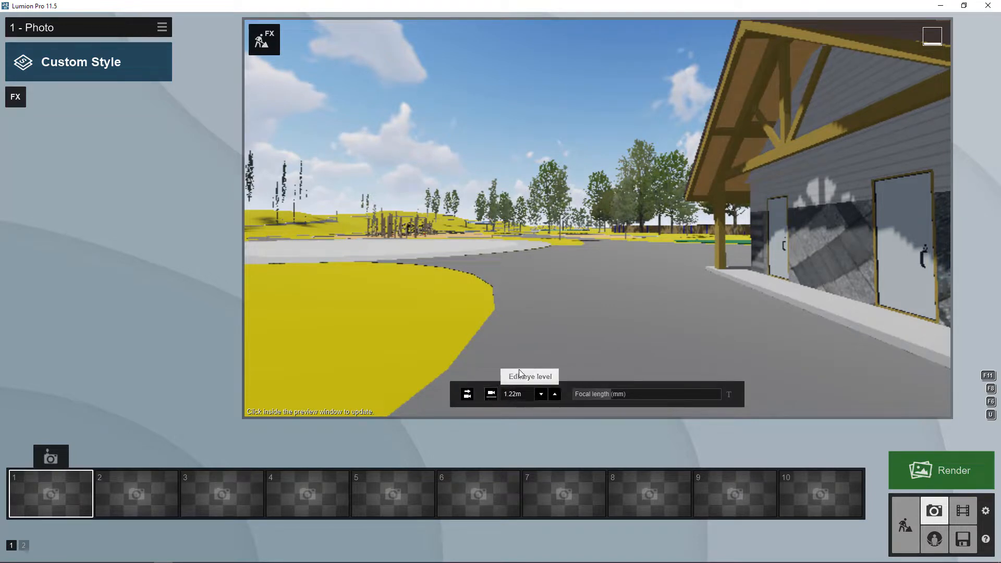
# Set the camera to the 1.60 m eye level and level it horizontally.
pyautogui.click(493, 394)
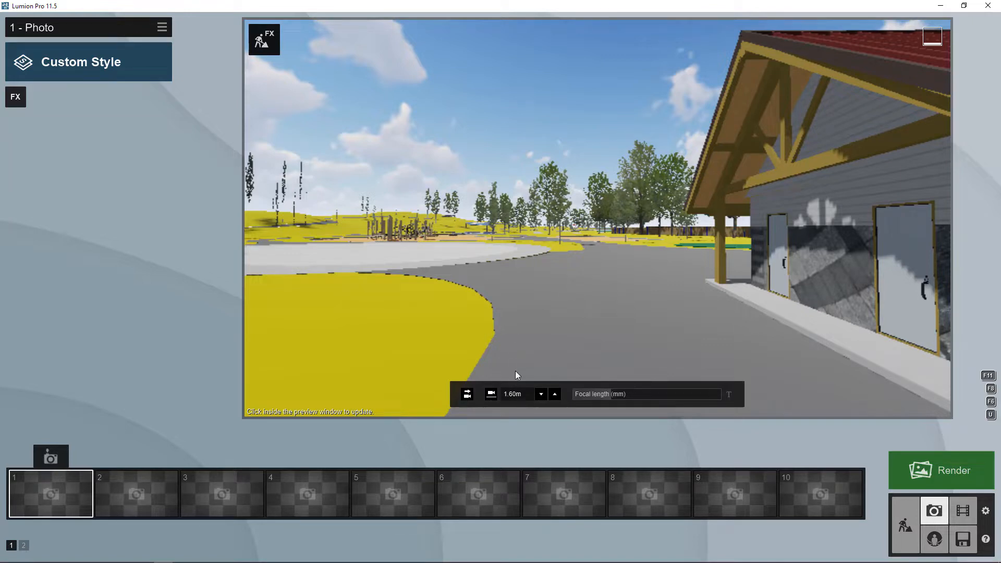
pyautogui.click(491, 394)
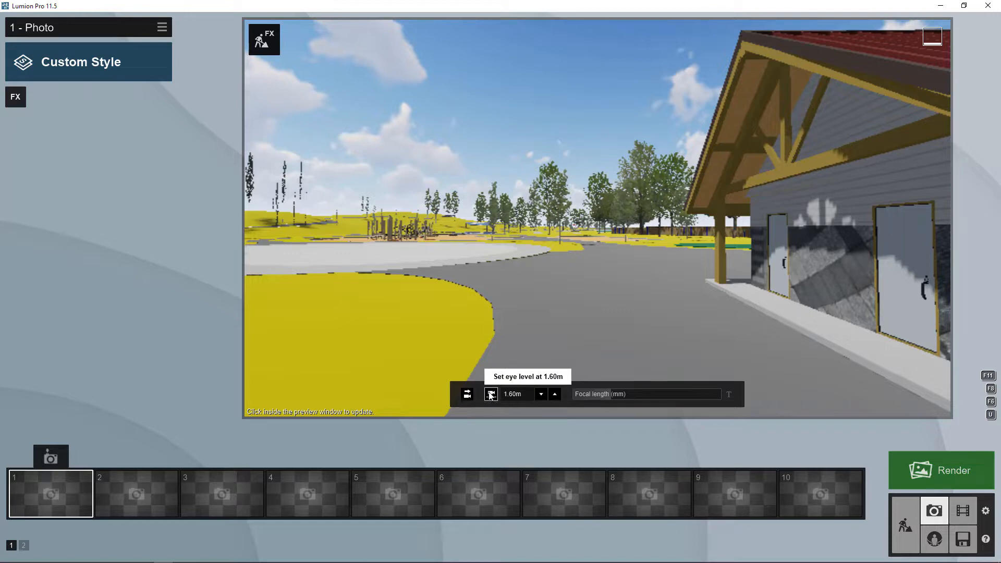
pyautogui.click(463, 402)
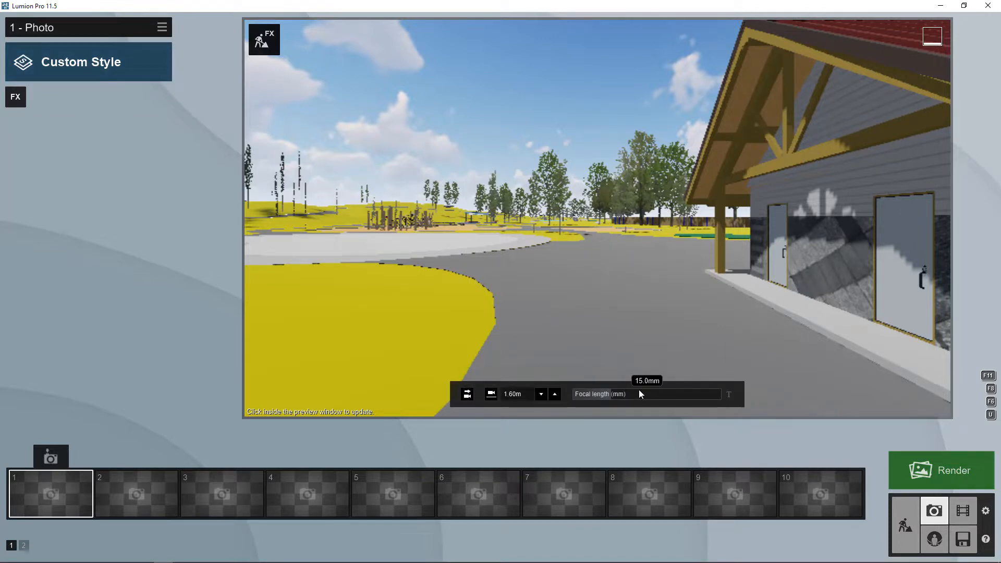
# Set the camera's focal length to 18.5 mm and store the view in photo slot 1.
pyautogui.moveTo(614, 396)
pyautogui.mouseDown()
pyautogui.moveTo(641, 396)
pyautogui.moveTo(609, 395)
pyautogui.moveTo(640, 396)
pyautogui.moveTo(623, 395)
pyautogui.mouseUp()
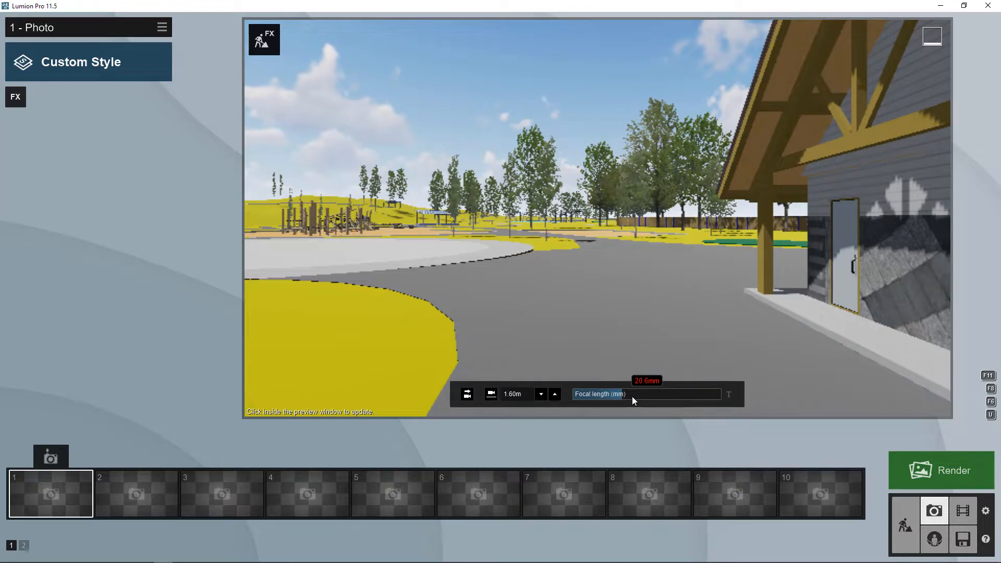
pyautogui.press('BackSpace')
pyautogui.press('BackSpace')
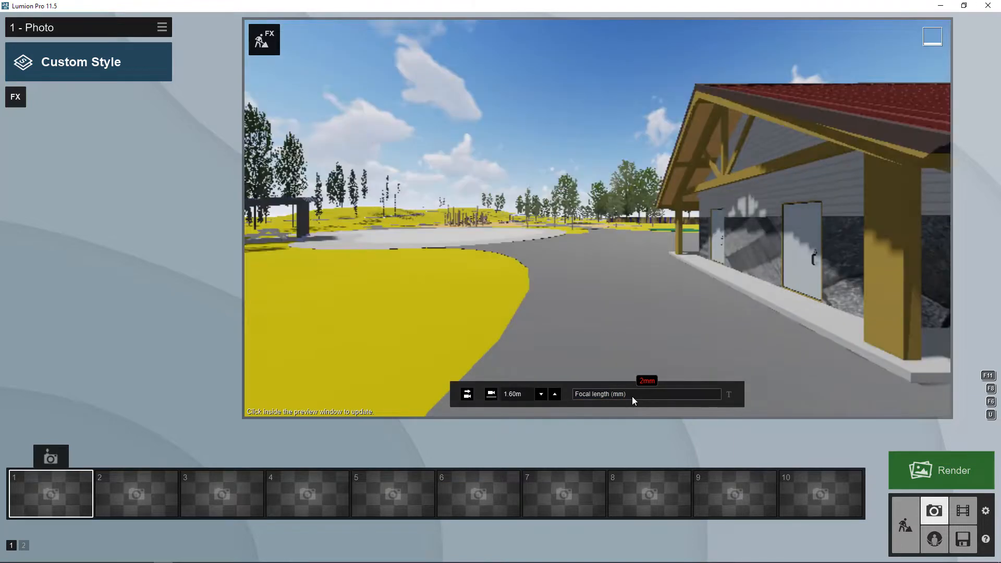
pyautogui.write('18.5')
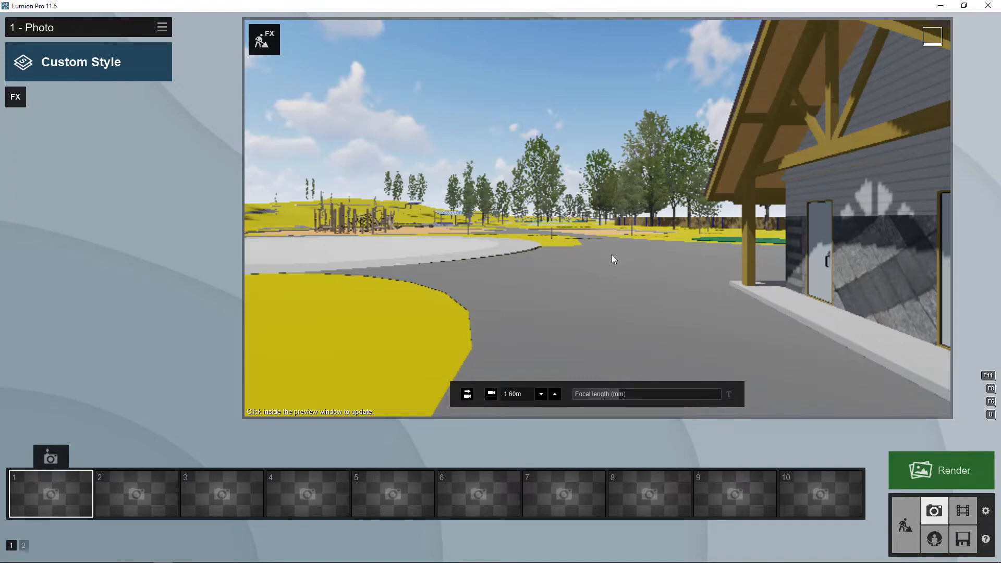
pyautogui.click(53, 460)
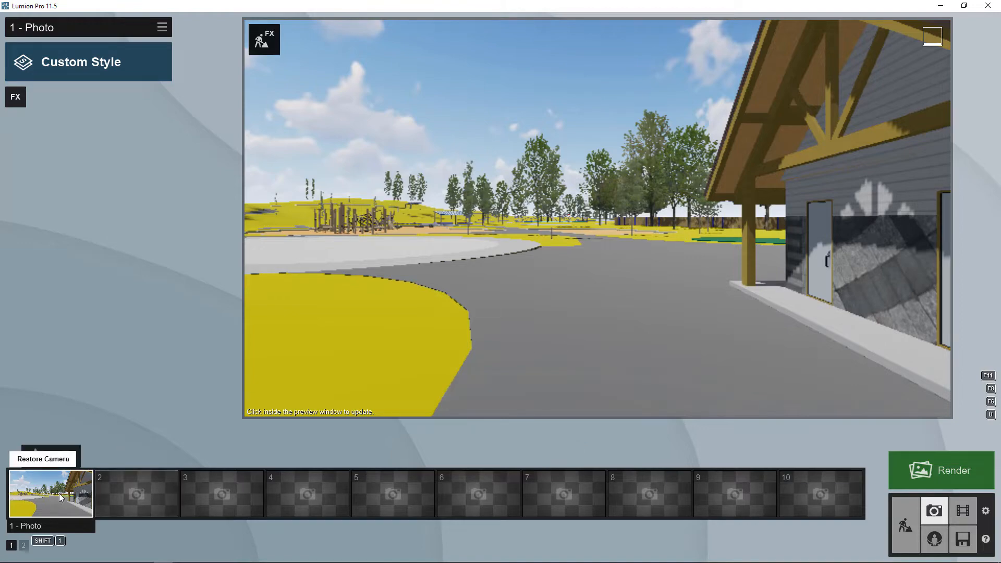
# Choose photo slot 2 and move the camera to the playground, and restore the stored camera of photo 1.
pyautogui.click(125, 500)
pyautogui.moveTo(671, 255); pyautogui.dragTo(831, 156, button='right')
pyautogui.press('w')
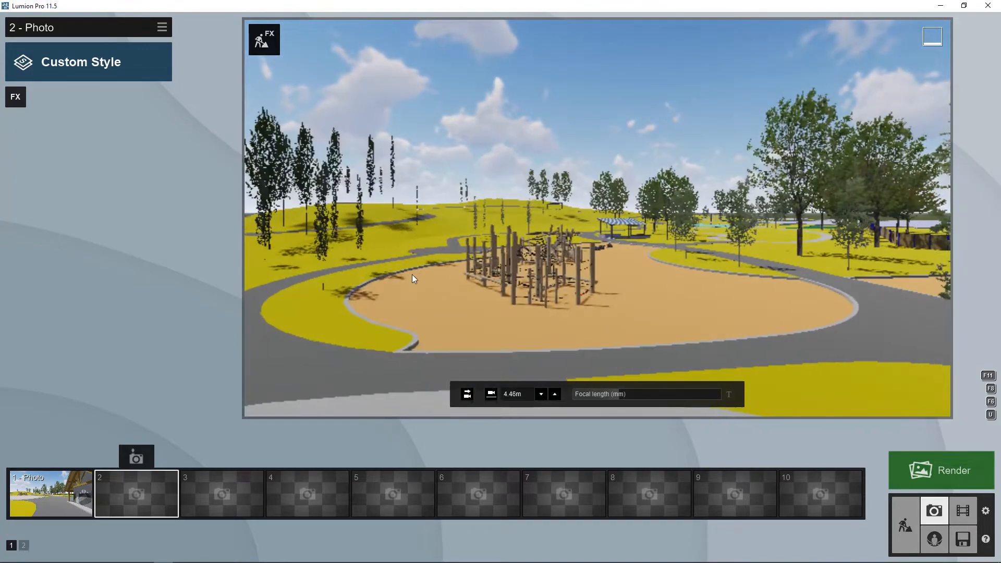
pyautogui.click(49, 488)
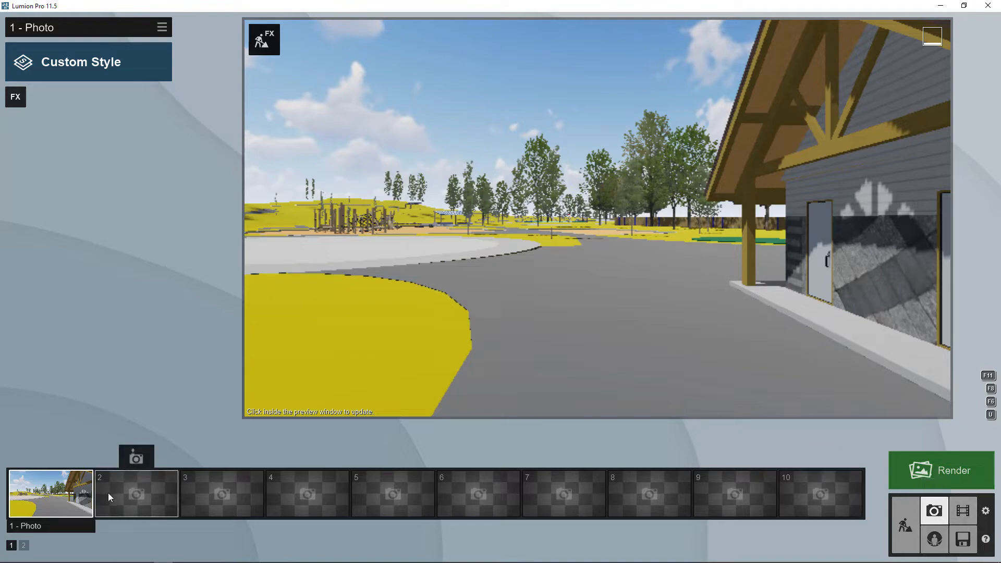
# Move the camera across the park to face the curving path and set it to the 1.60 m eye level.
pyautogui.moveTo(511, 271); pyautogui.dragTo(334, 272, button='right')
pyautogui.moveTo(696, 220); pyautogui.dragTo(906, 243, button='right')
pyautogui.press('w')
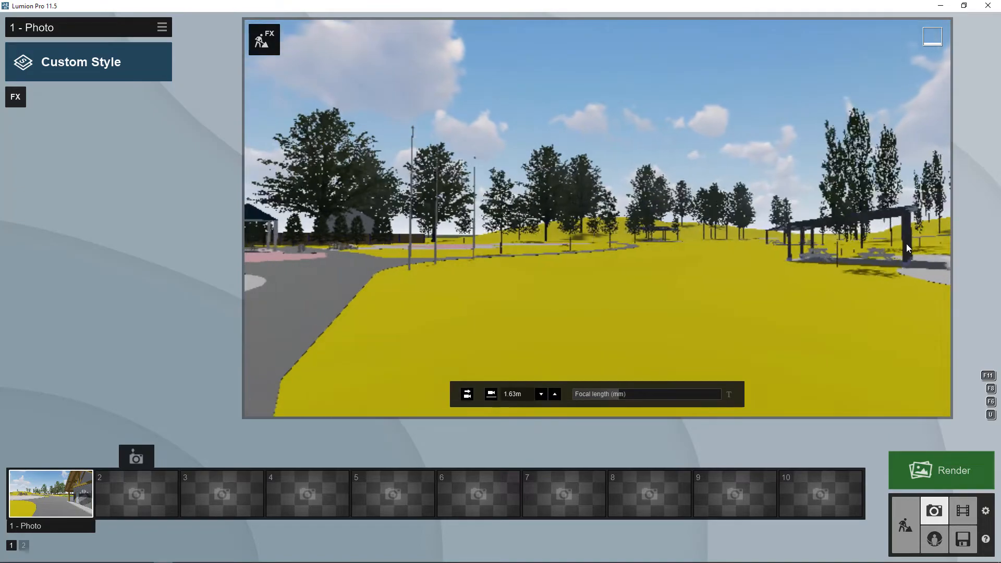
pyautogui.press('w')
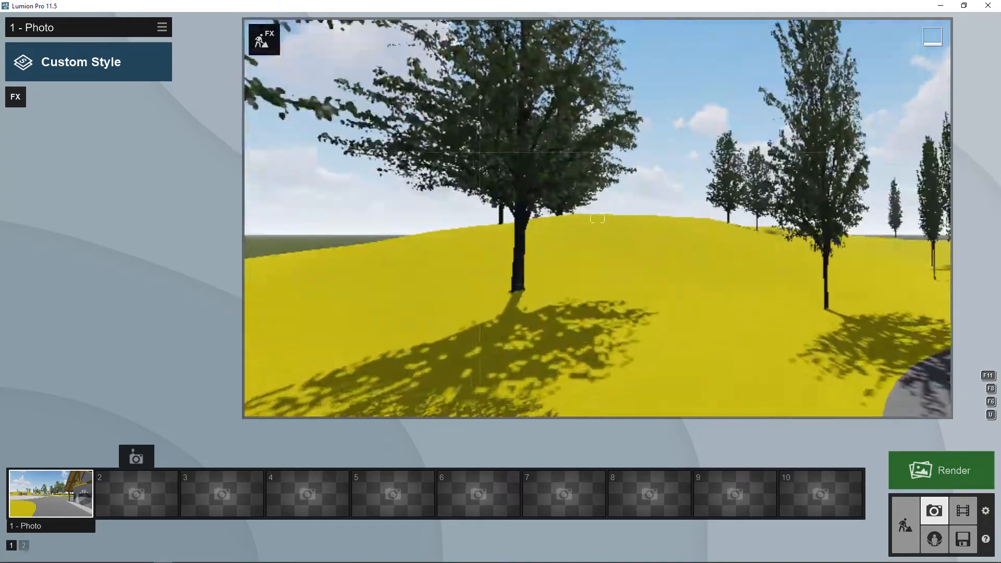
pyautogui.moveTo(1000, 211); pyautogui.dragTo(981, 224, button='right')
pyautogui.moveTo(600, 224); pyautogui.dragTo(638, 265, button='right')
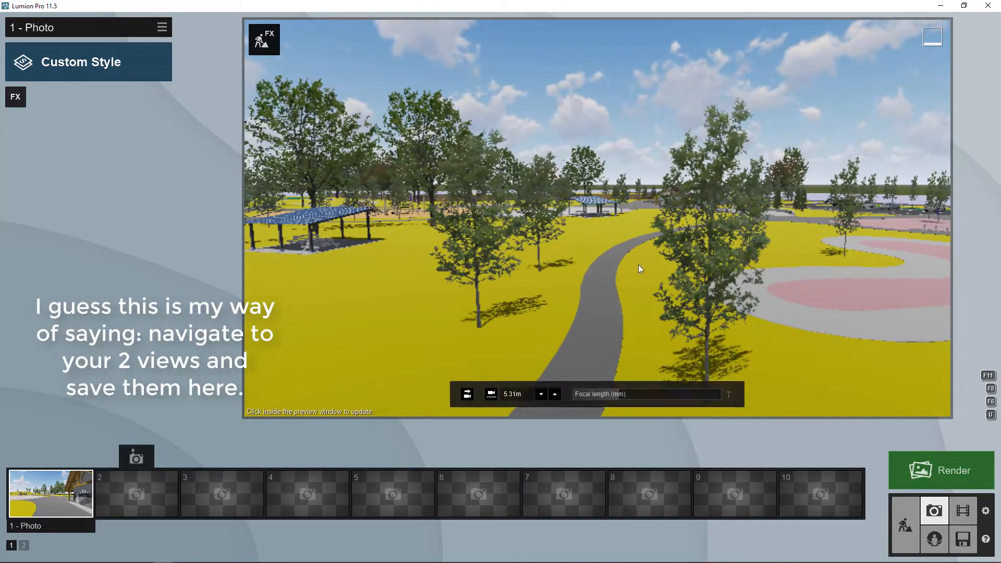
pyautogui.click(491, 394)
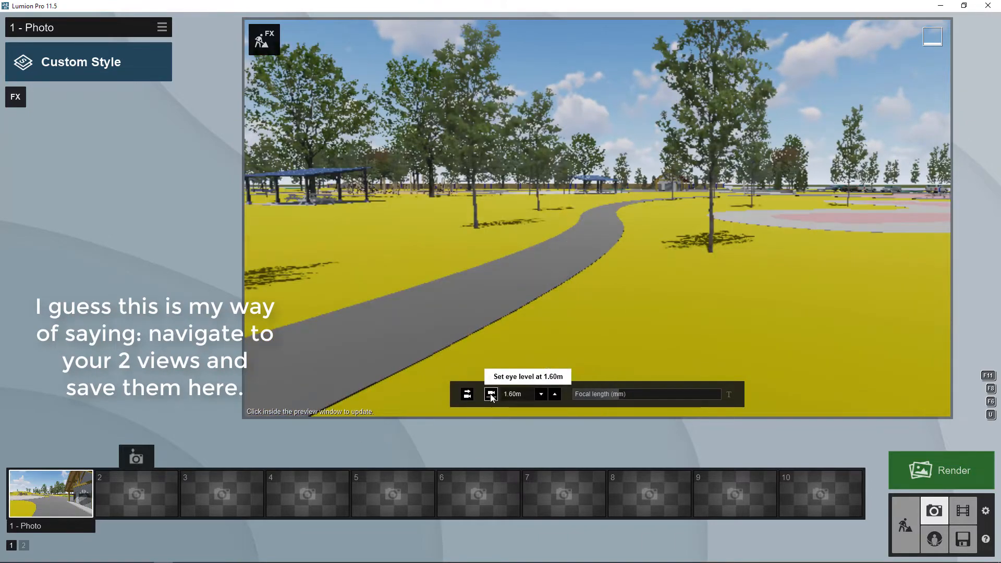
# Move the camera under the striped picnic shelter and frame the picnic table beside the shelter post.
pyautogui.moveTo(598, 229); pyautogui.dragTo(673, 303, button='right')
pyautogui.press('a')
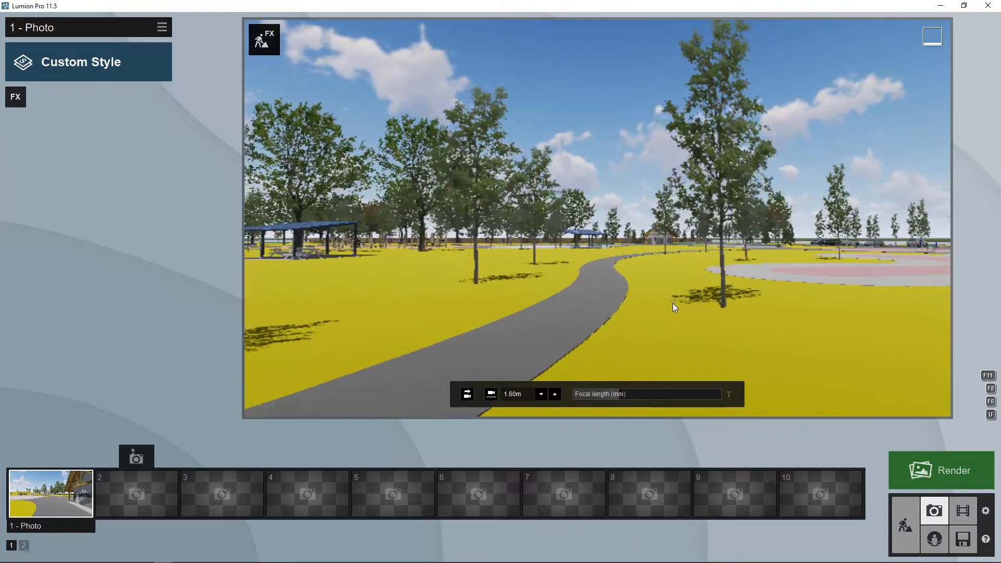
pyautogui.press('a')
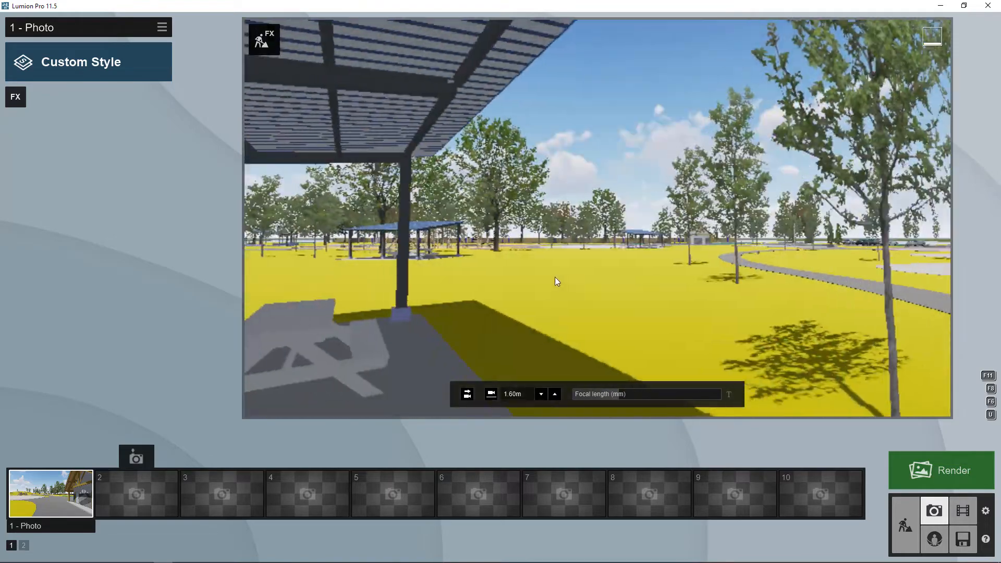
pyautogui.moveTo(553, 277)
pyautogui.mouseDown(button='right')
pyautogui.moveTo(629, 264)
pyautogui.moveTo(552, 268)
pyautogui.mouseUp(button='right')
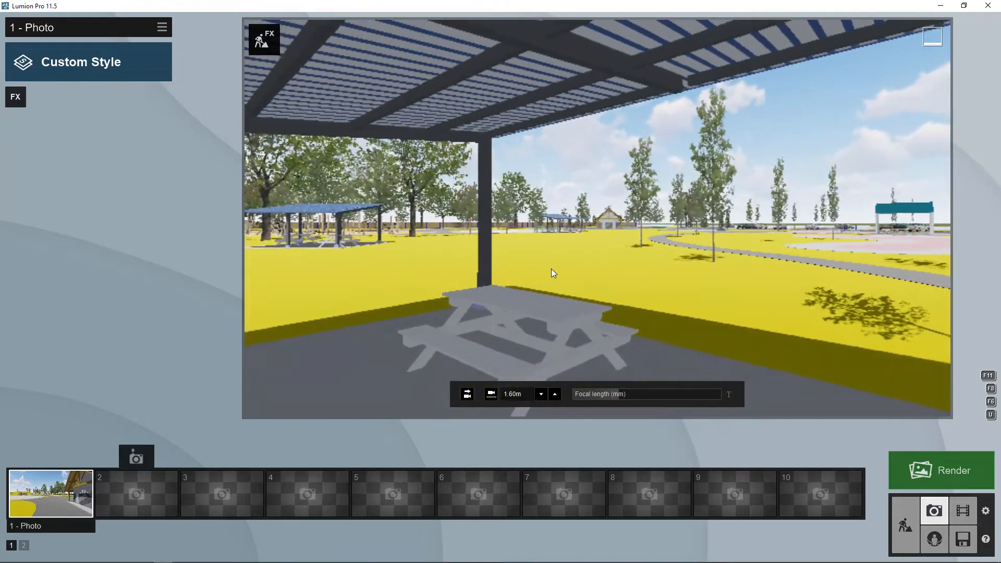
pyautogui.press('e')
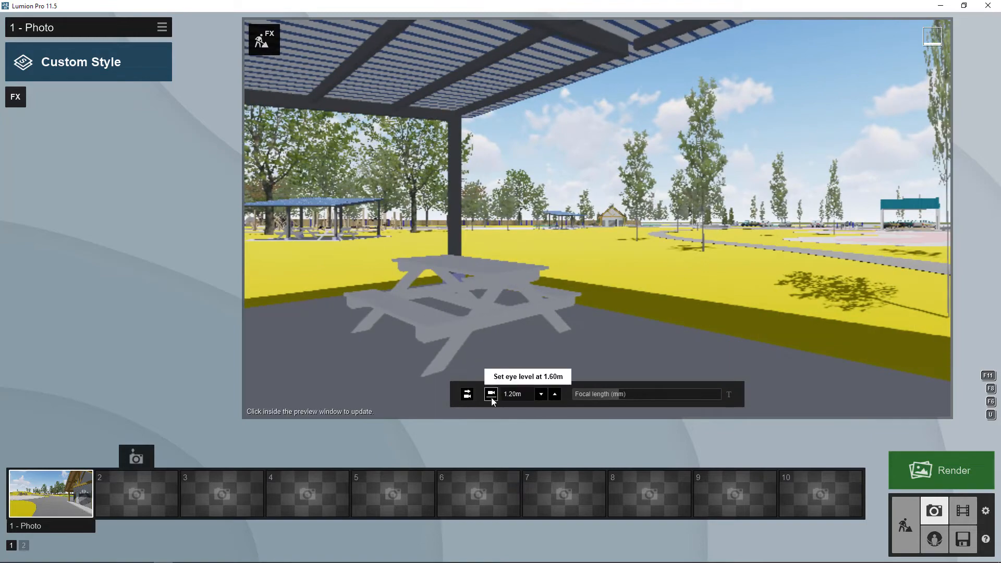
# Level the camera horizontally at the 1.60 m eye level and store the shelter view in photo slot 2.
pyautogui.click(491, 395)
pyautogui.click(467, 395)
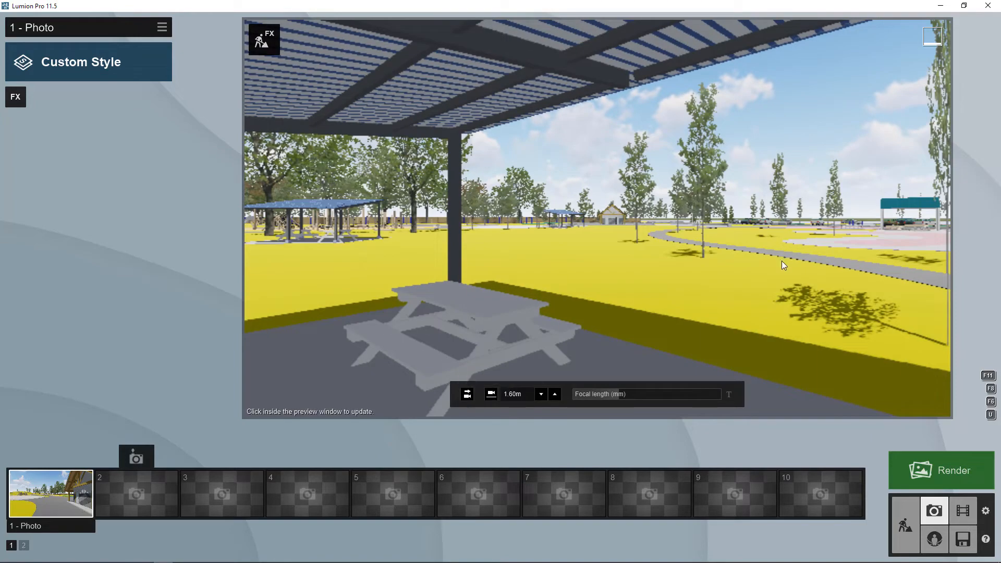
pyautogui.moveTo(612, 393); pyautogui.dragTo(619, 396)
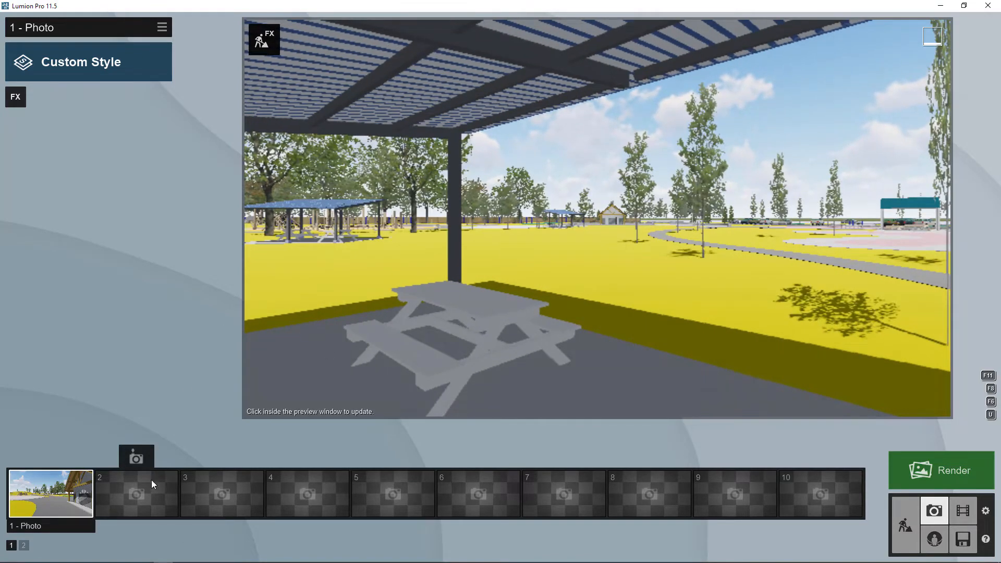
pyautogui.click(139, 464)
# Turn the camera away from the picnic table view and restore the stored cameras of photo 1 and photo 2.
pyautogui.moveTo(653, 292); pyautogui.dragTo(579, 282, button='right')
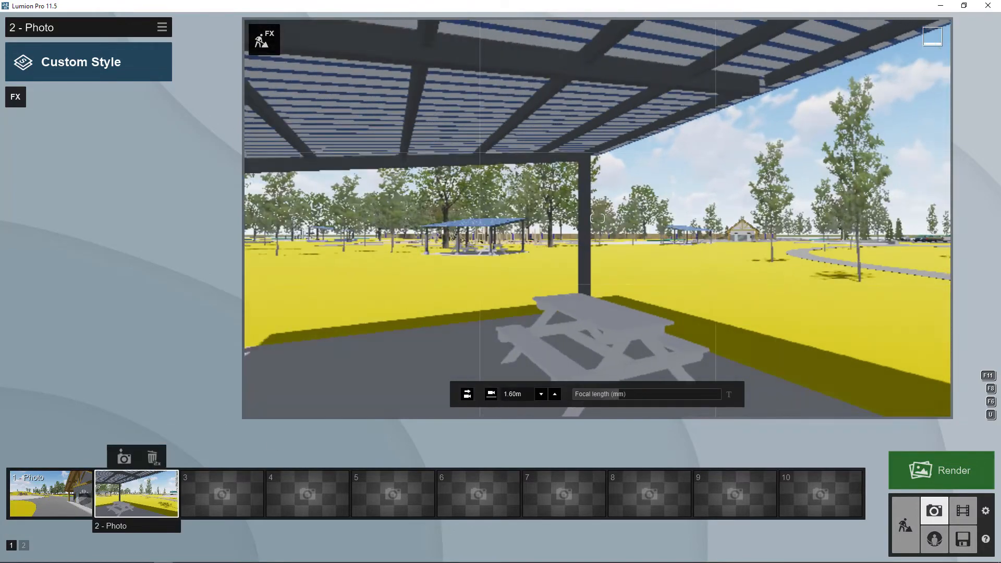
pyautogui.click(17, 512)
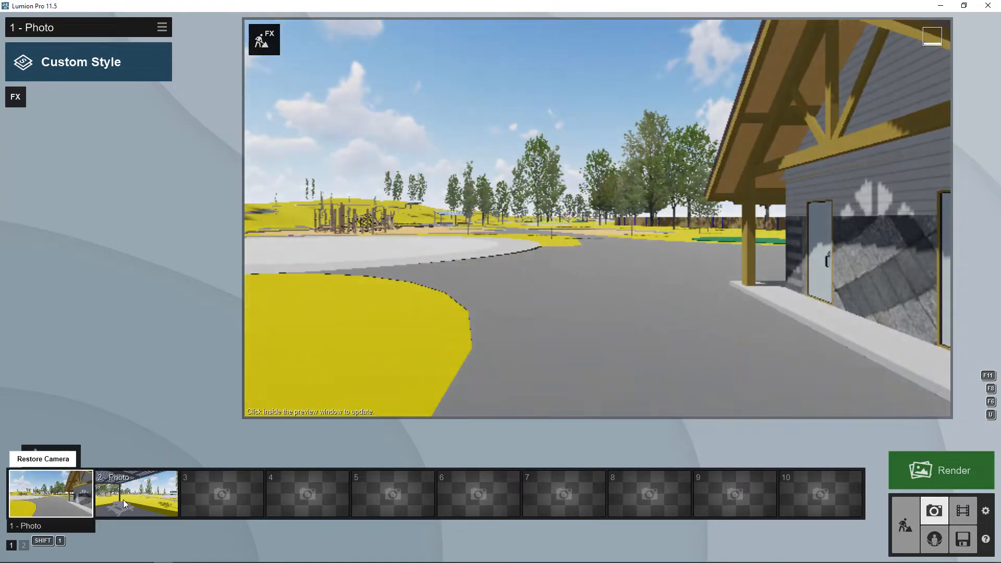
pyautogui.click(123, 500)
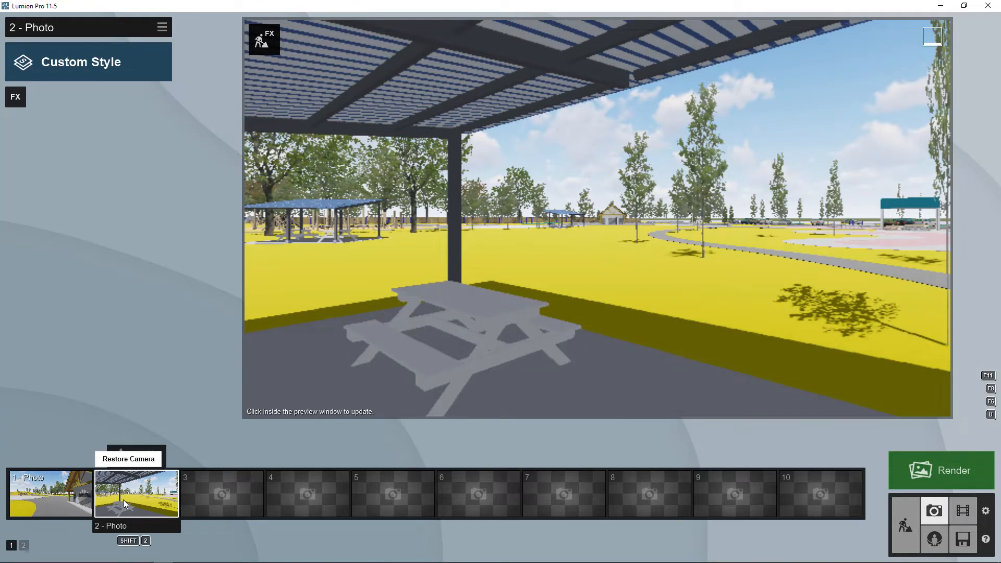
# Try camera heights of 1.80 m and 1.50 m for the shelter view and set the height to 1.40 m.
pyautogui.moveTo(624, 397)
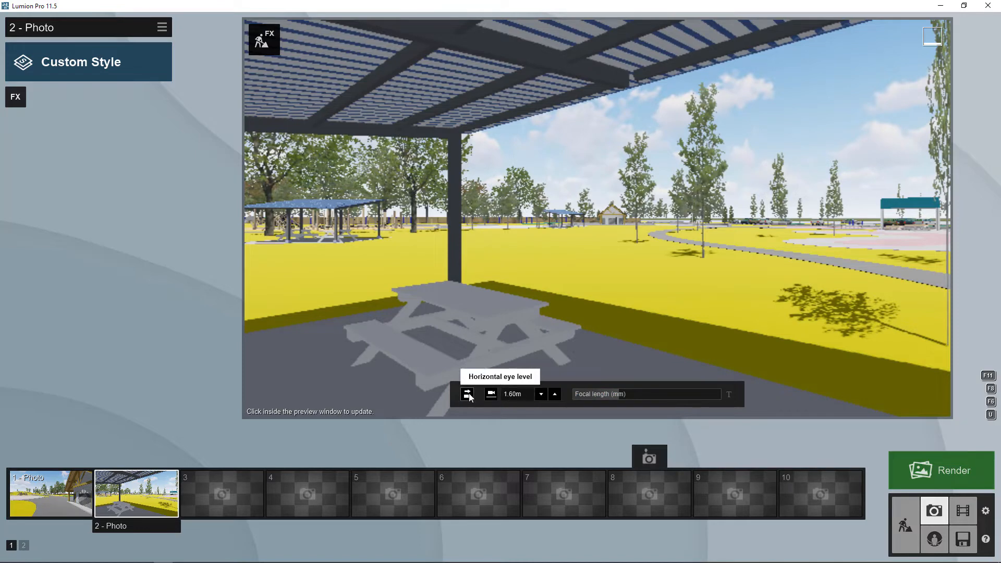
pyautogui.click(518, 402)
pyautogui.press('BackSpace')
pyautogui.press('BackSpace')
pyautogui.write('80')
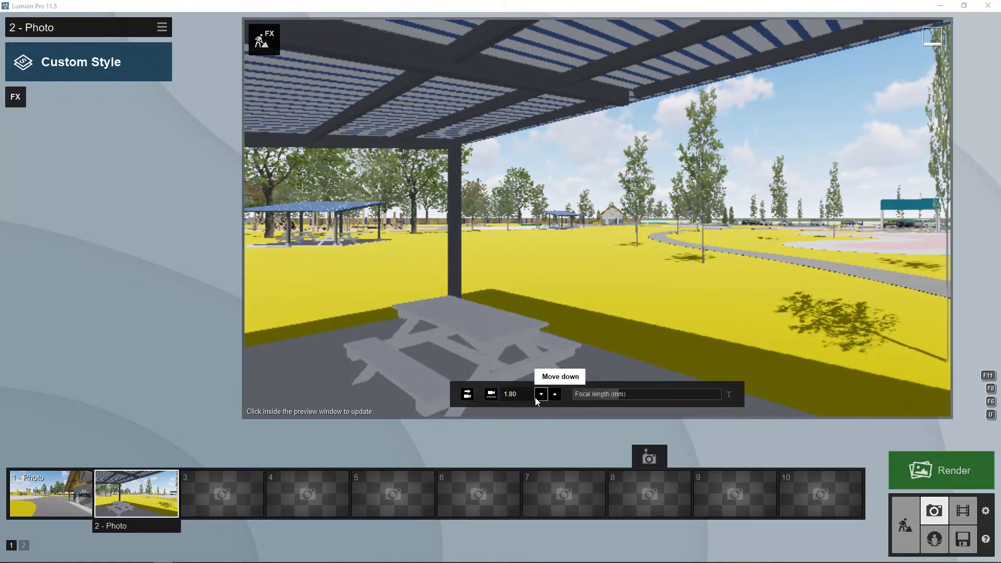
pyautogui.press('BackSpace')
pyautogui.write('5')
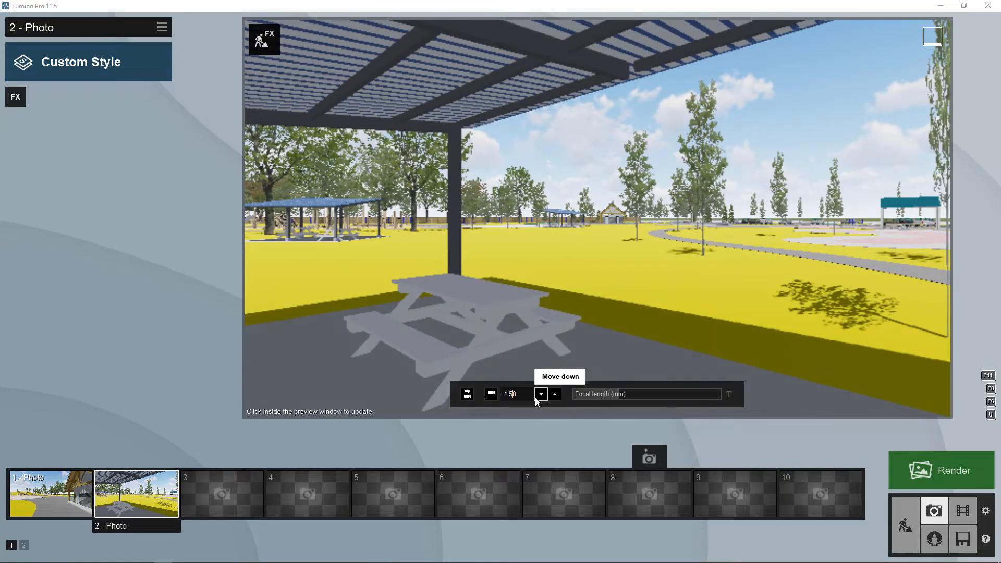
pyautogui.click(535, 397)
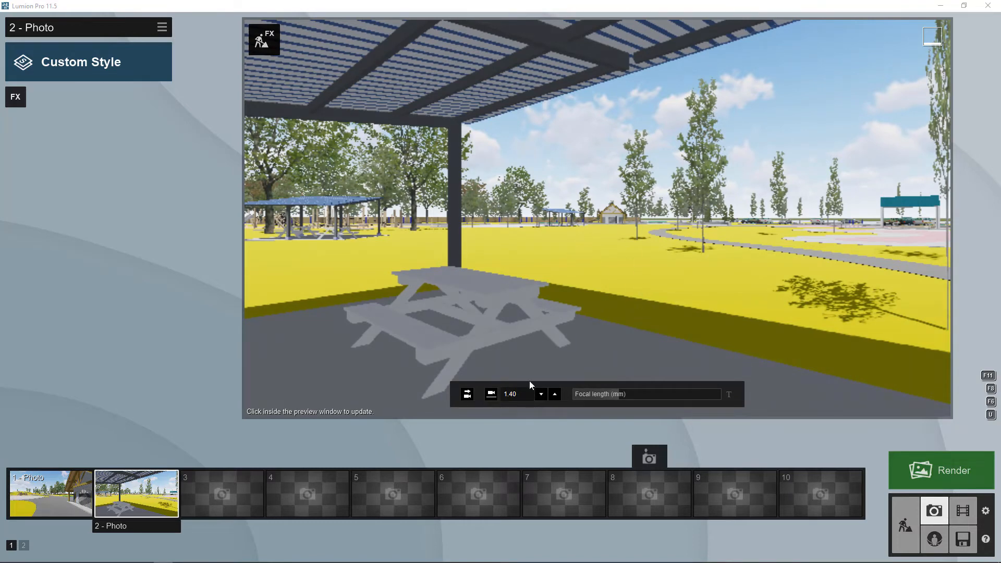
# Open Movie mode and switch from it to Panorama mode.
pyautogui.click(964, 511)
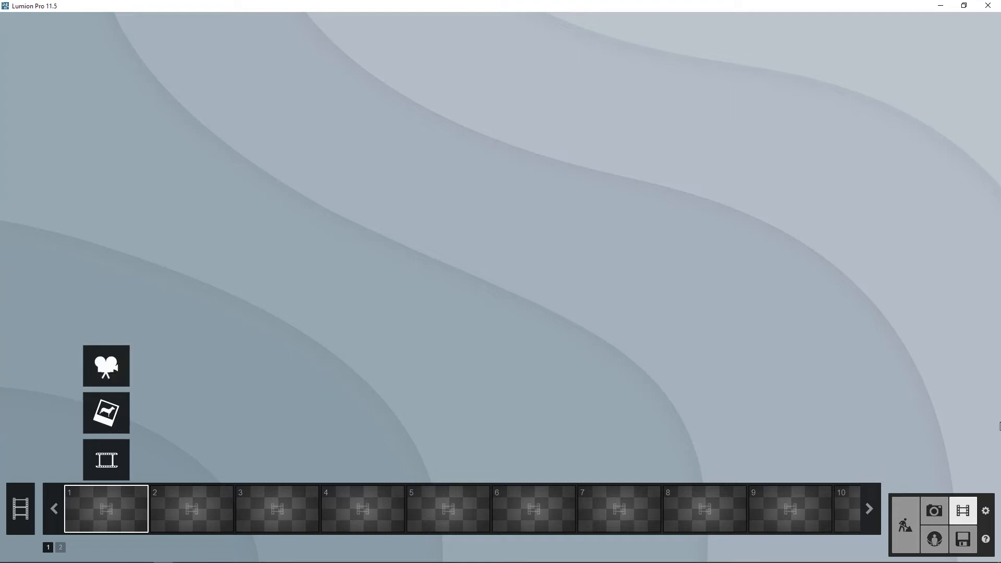
pyautogui.click(942, 547)
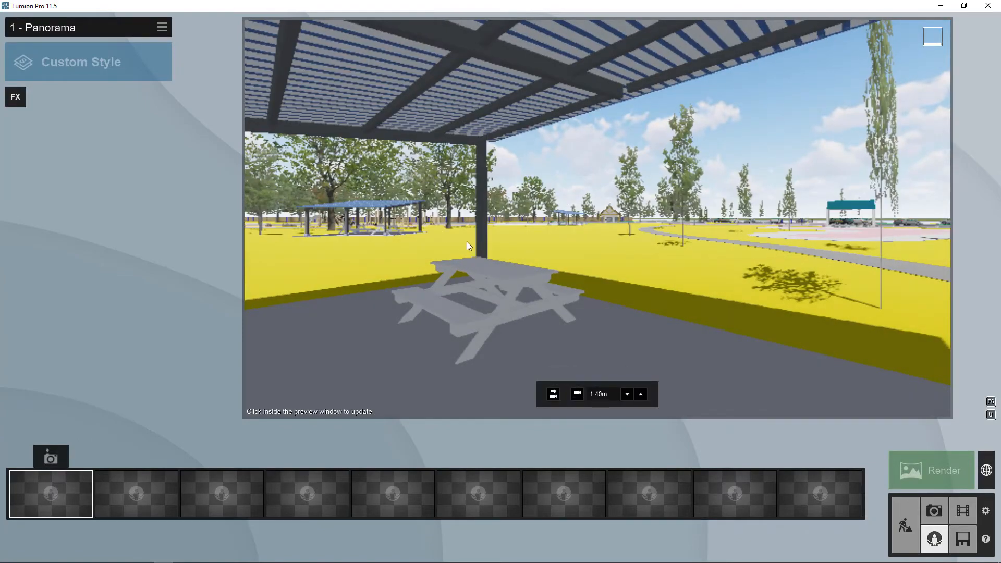
# Store the picnic shelter view in the first panorama slot and restore its camera after looking around.
pyautogui.moveTo(468, 243)
pyautogui.mouseDown(button='right')
pyautogui.moveTo(509, 242)
pyautogui.moveTo(475, 243)
pyautogui.mouseUp(button='right')
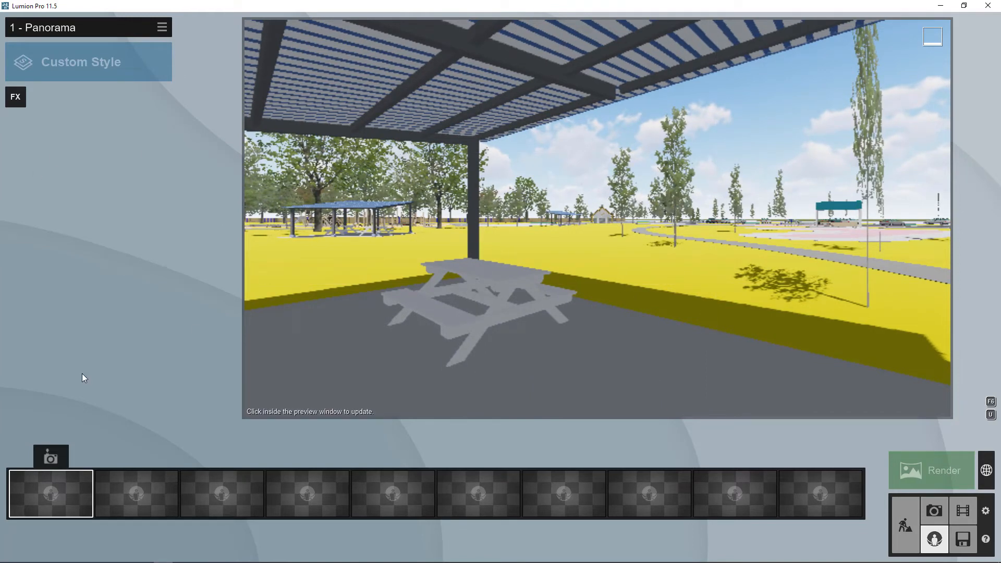
pyautogui.click(53, 460)
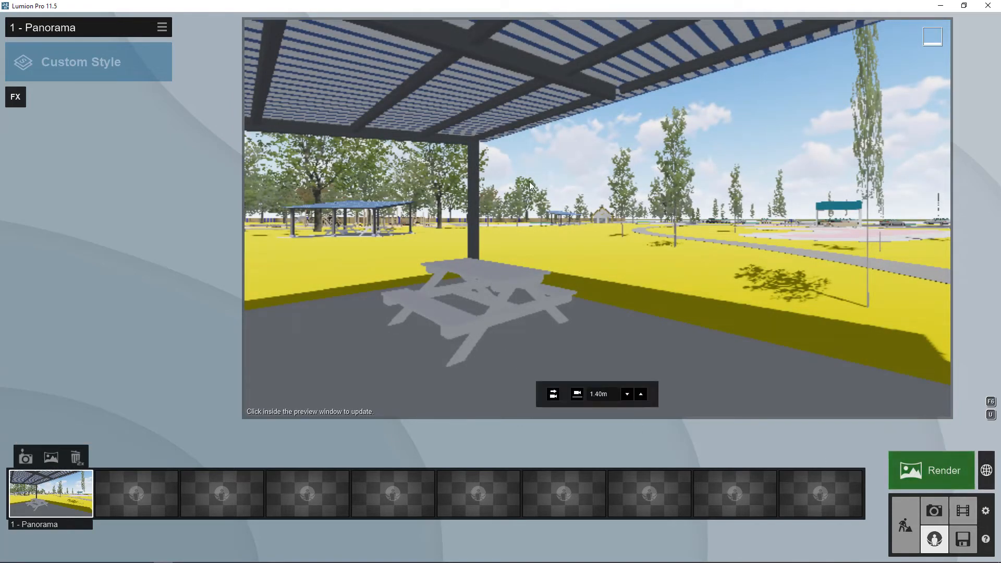
pyautogui.moveTo(520, 234); pyautogui.dragTo(997, 225, button='right')
pyautogui.click(59, 499)
# Start saving the project as a new Lumion project file in the Arrowdale Park CAD-3D\Lumion folder.
pyautogui.click(963, 540)
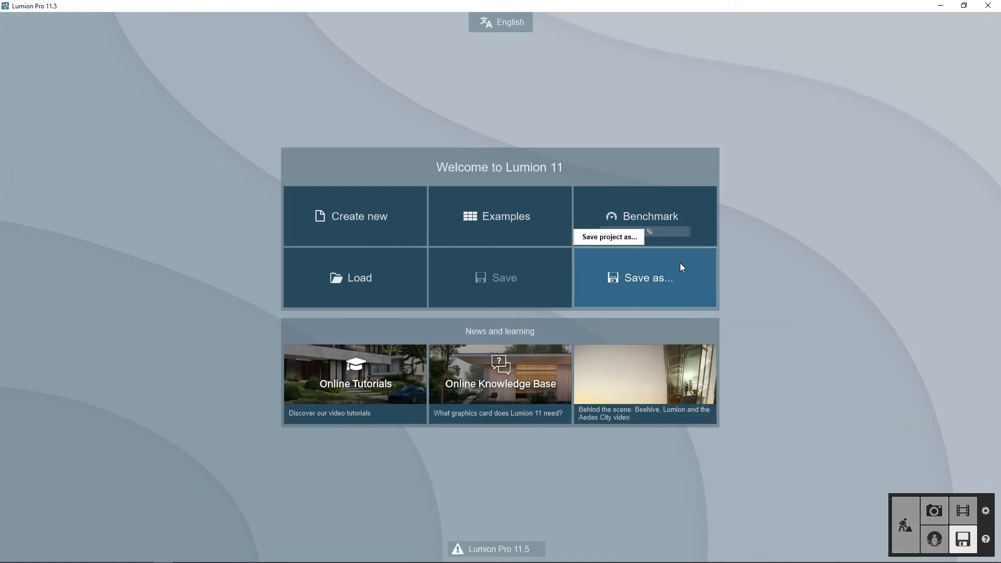
pyautogui.click(638, 269)
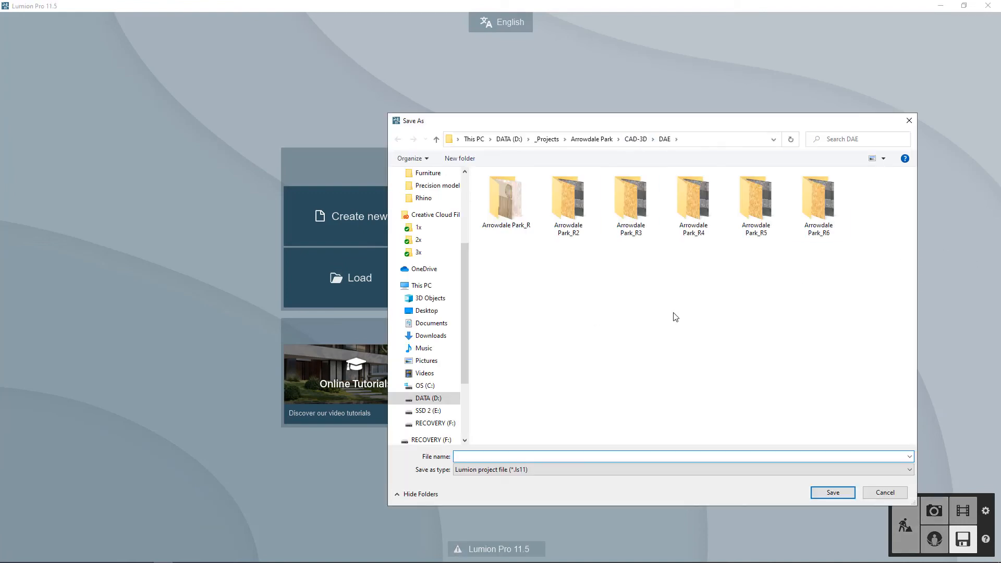
pyautogui.click(636, 139)
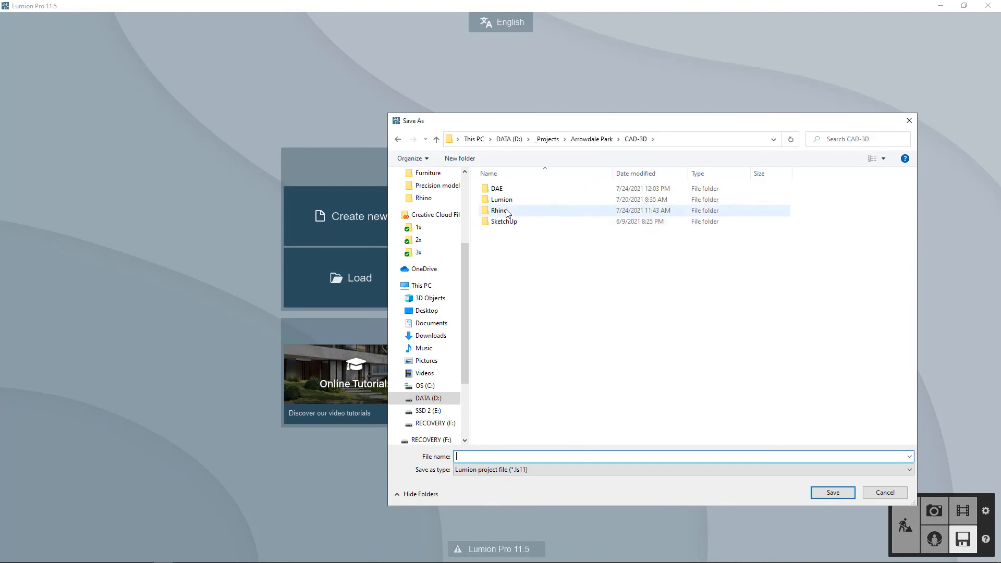
pyautogui.doubleClick(501, 199)
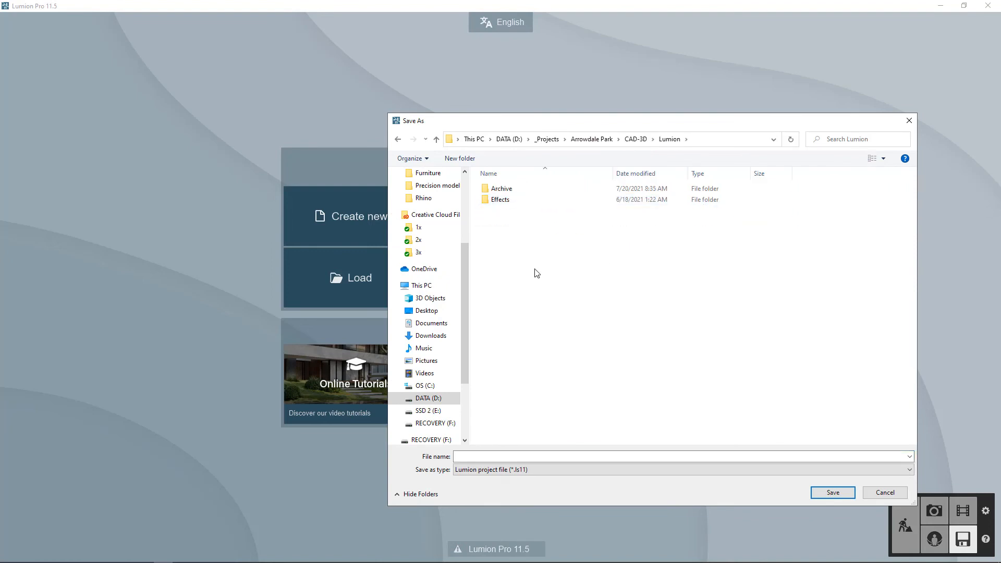
pyautogui.click(636, 139)
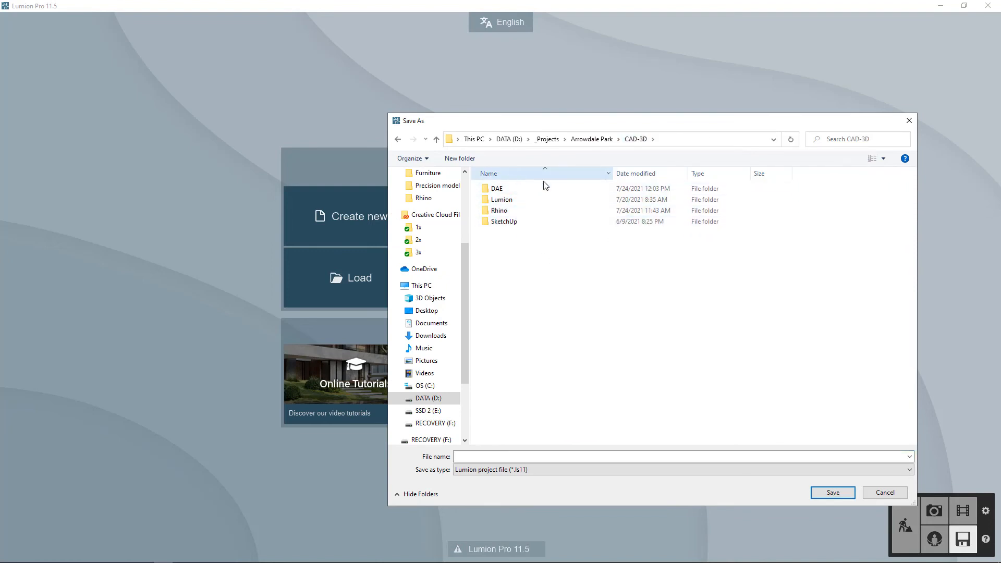
pyautogui.doubleClick(502, 199)
pyautogui.click(532, 457)
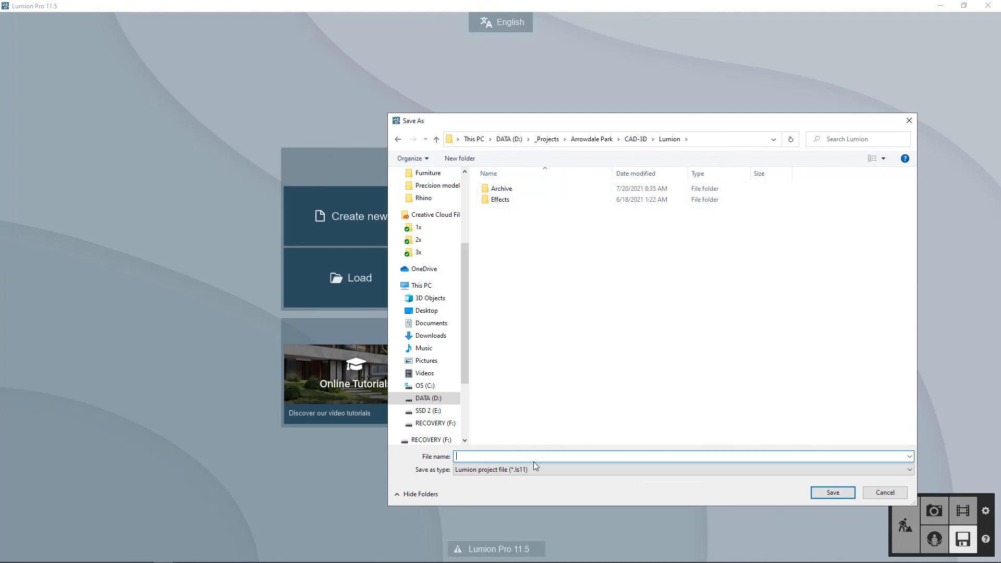